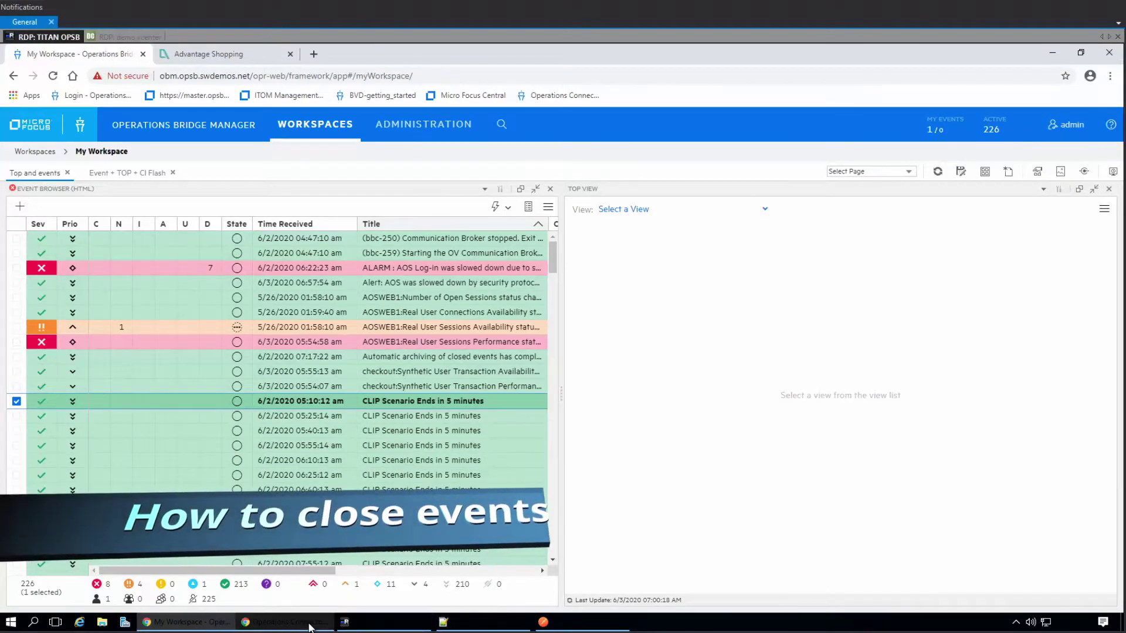
# Back in the OBM event browser, select the 05:40:13 CLIP Scenario Ends event and open the event-source dropdown.
pyautogui.click(309, 626)
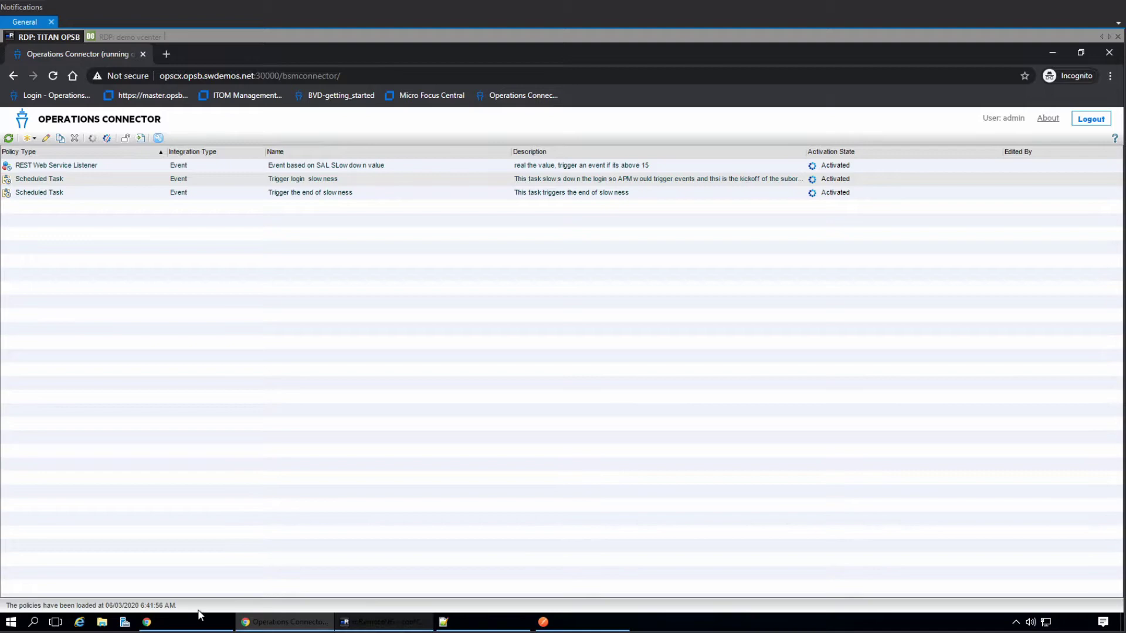
pyautogui.click(147, 622)
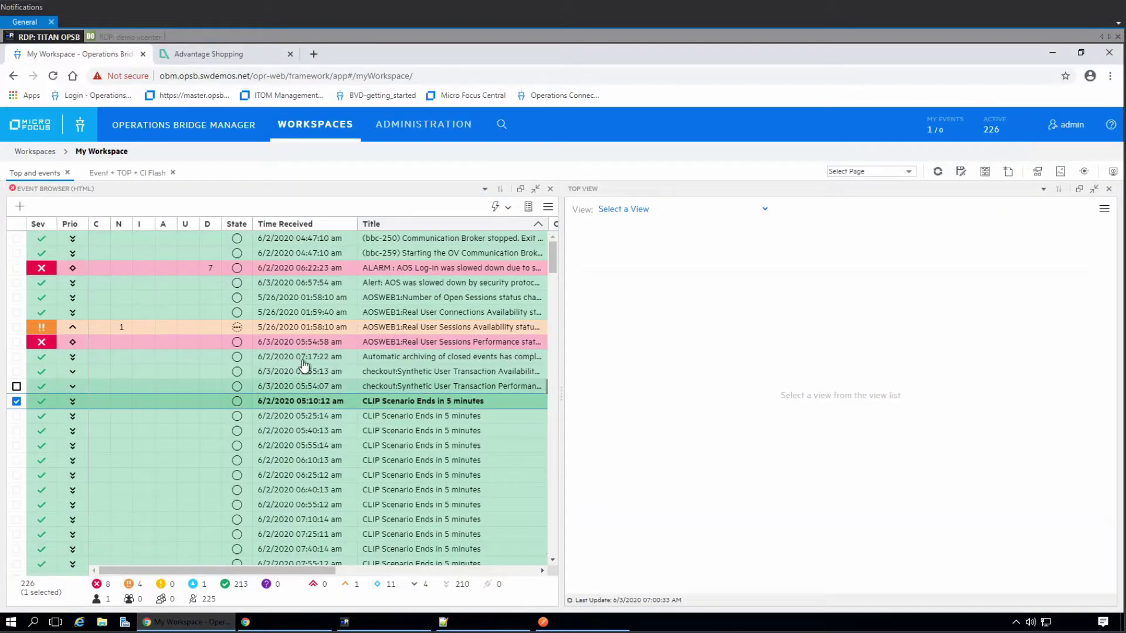
pyautogui.click(393, 431)
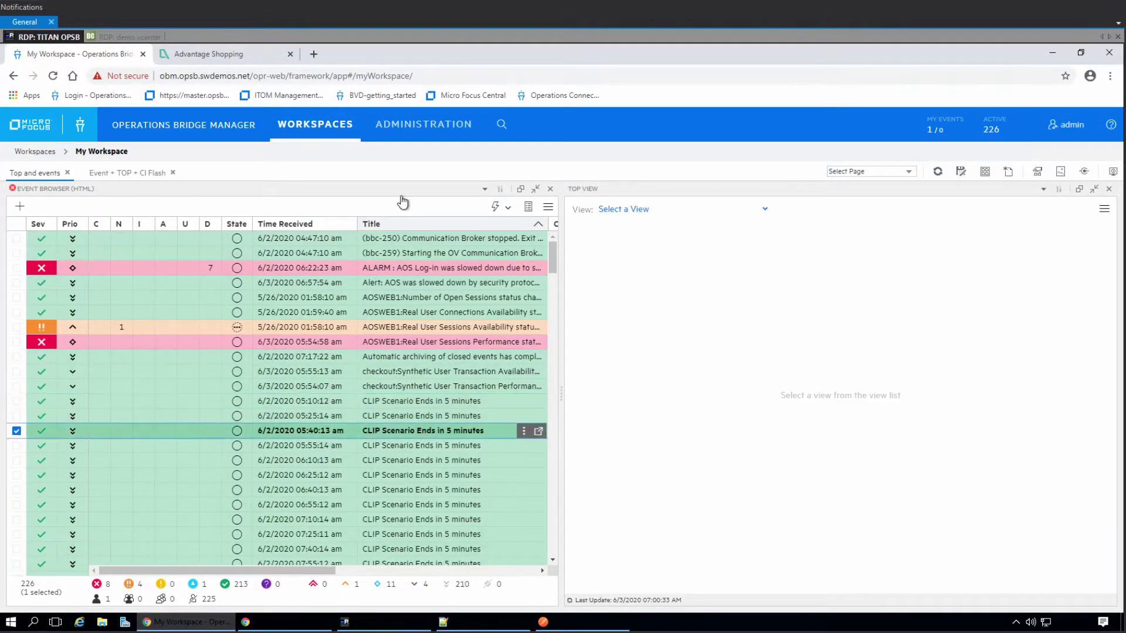
pyautogui.click(503, 213)
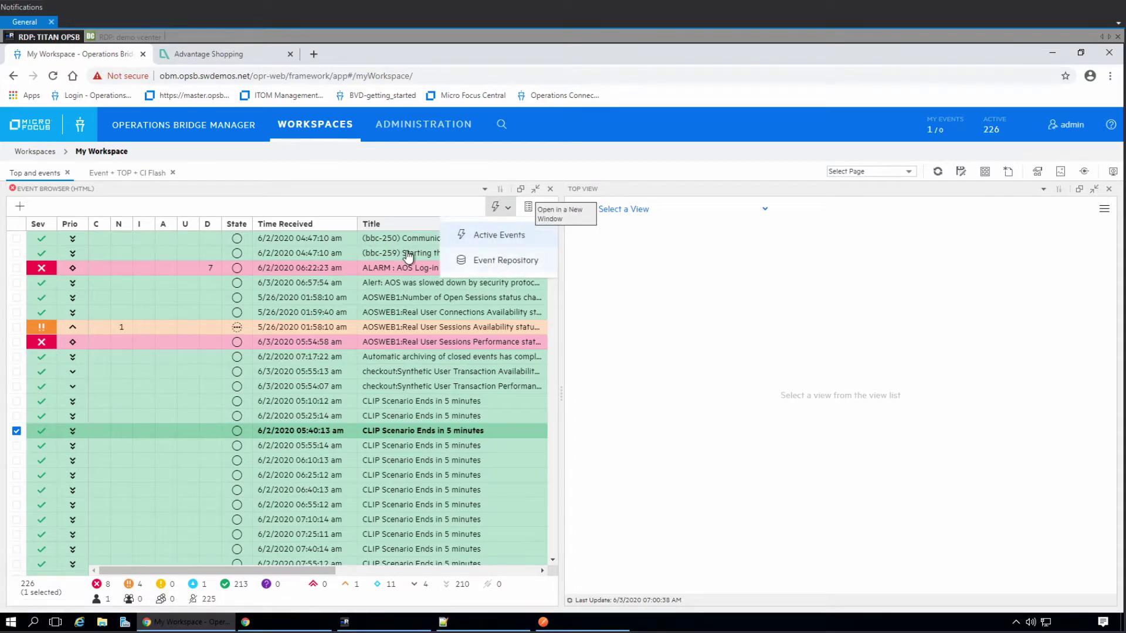
# Show the Event Repository and select the 05:10:12 CLIP Scenario Ends event.
pyautogui.click(478, 260)
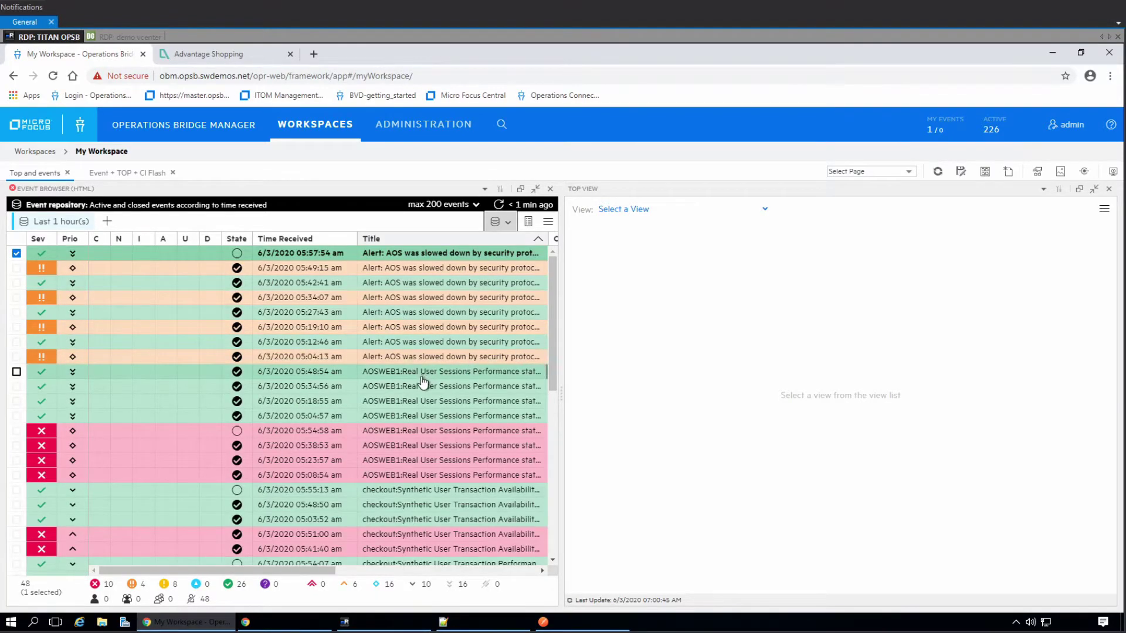
pyautogui.scroll(-8, 433, 386)
pyautogui.scroll(3, 425, 398)
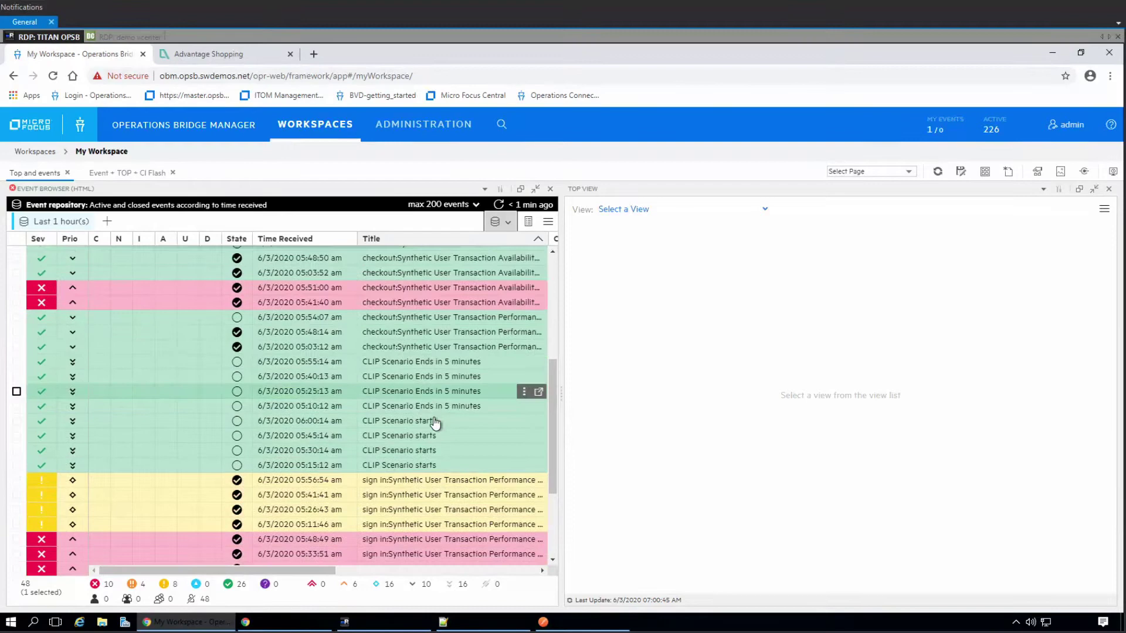
pyautogui.click(421, 407)
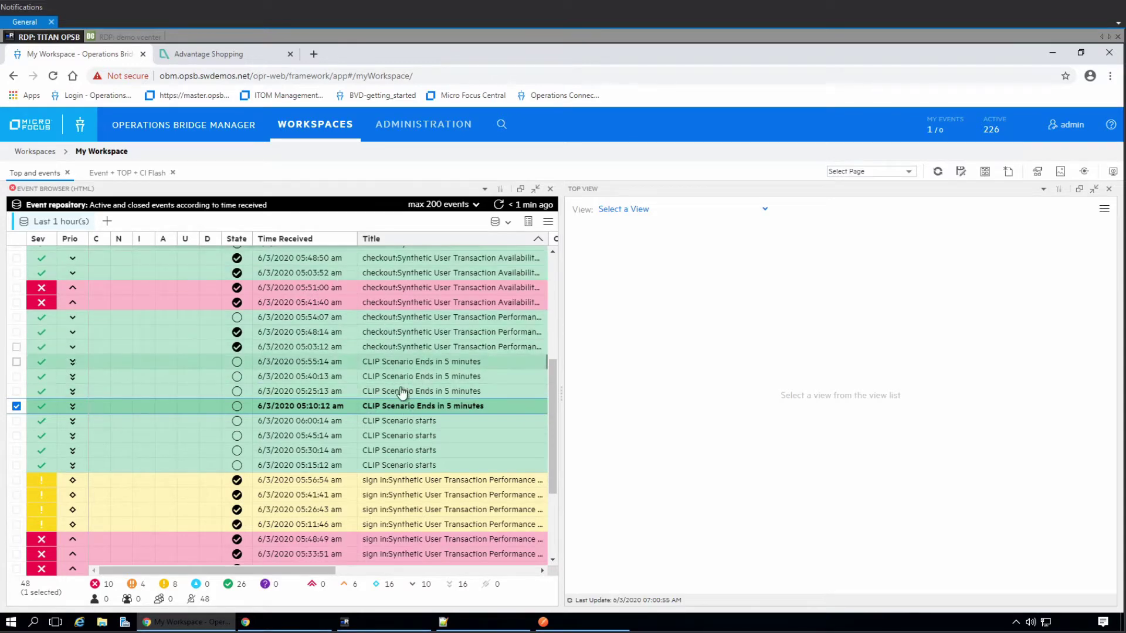
# Select the 06:00:14 CLIP Scenario starts event, then bring Operations Connector forward.
pyautogui.scroll(5, 401, 387)
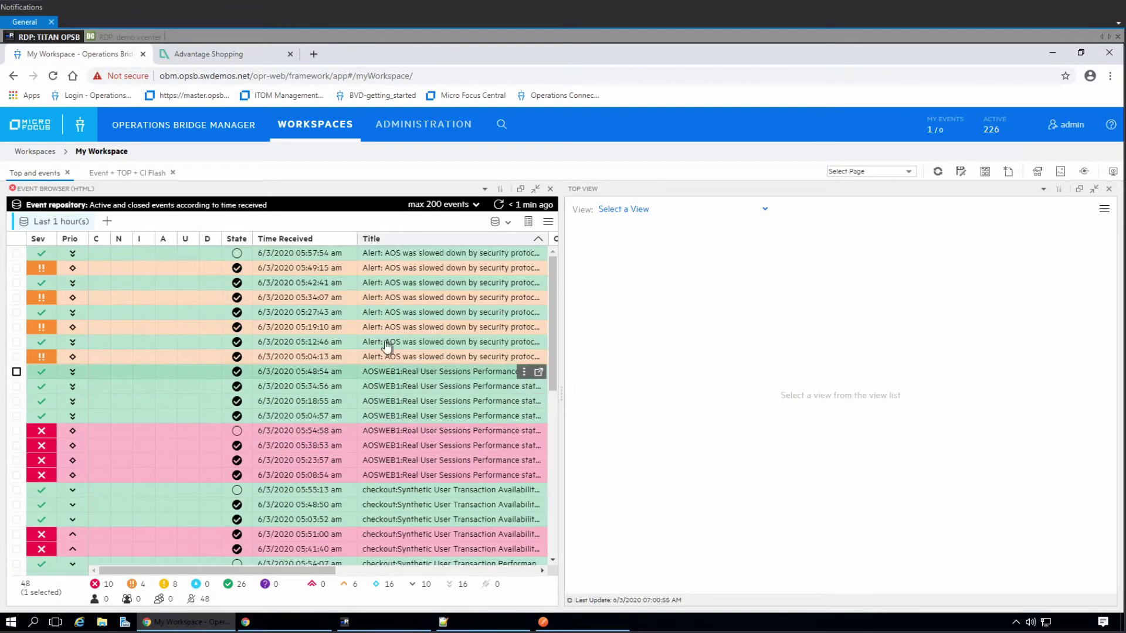
pyautogui.scroll(-7, 435, 351)
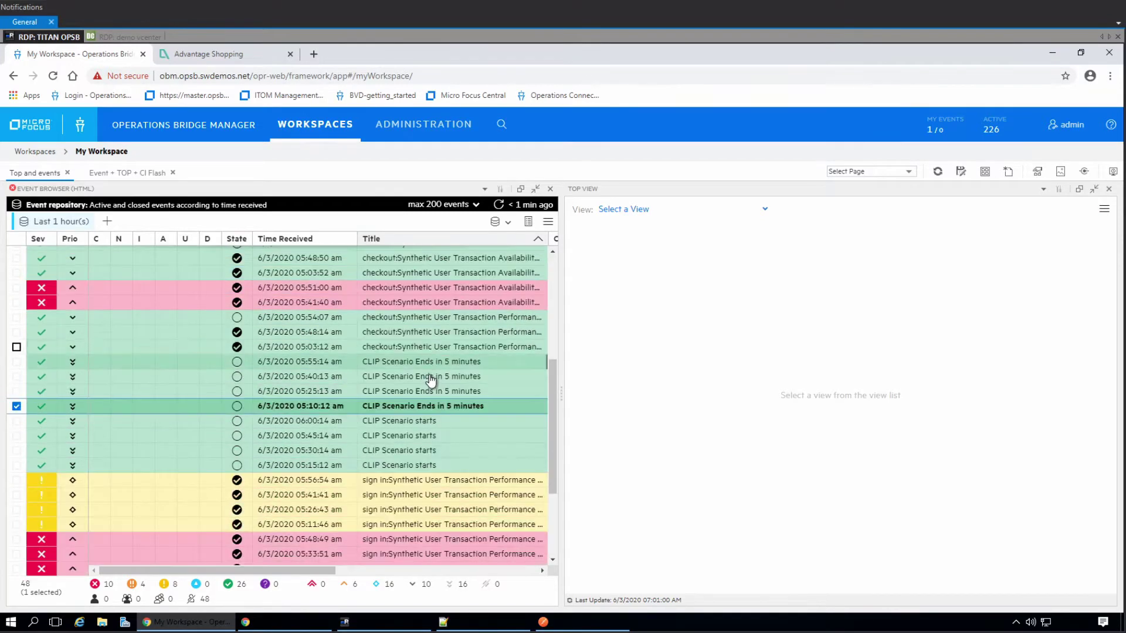
pyautogui.scroll(2, 417, 392)
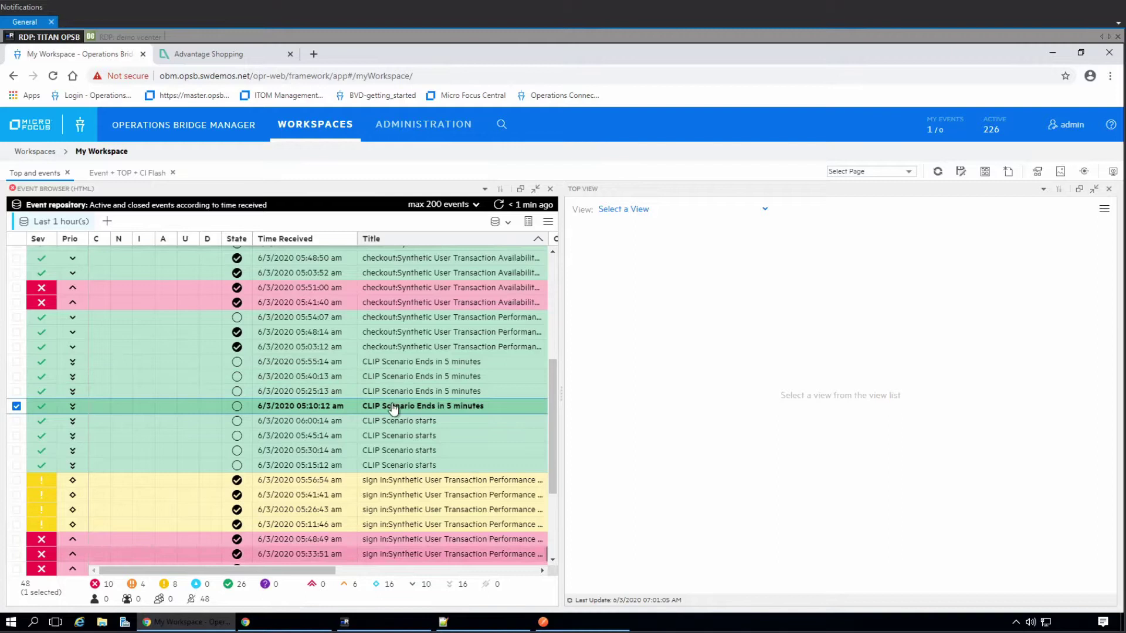
pyautogui.moveTo(282, 626)
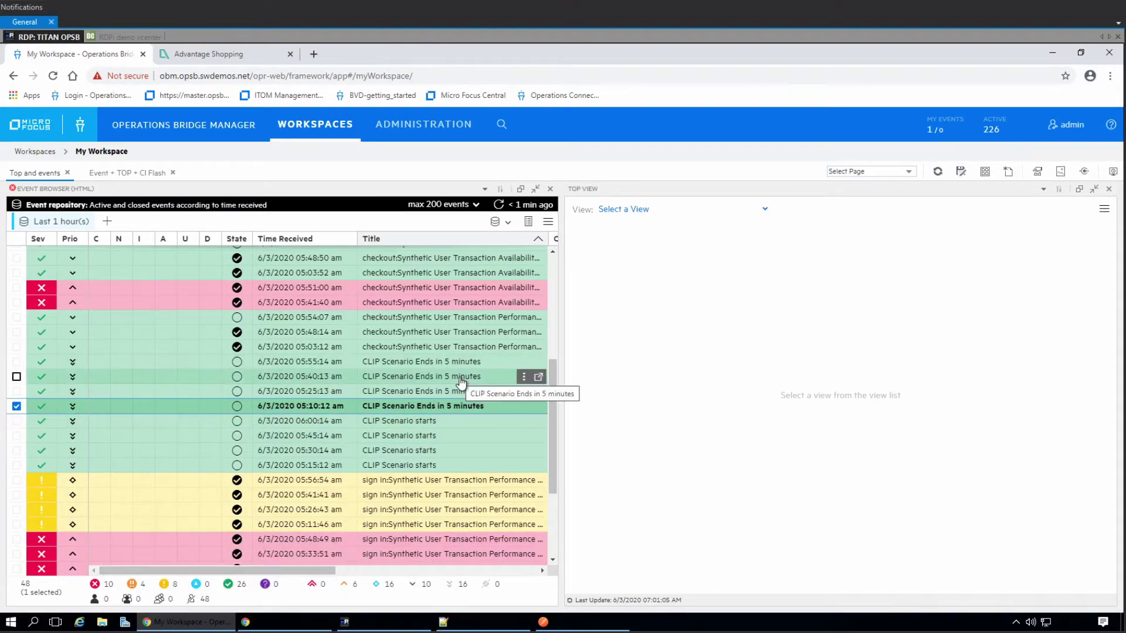
pyautogui.click(421, 423)
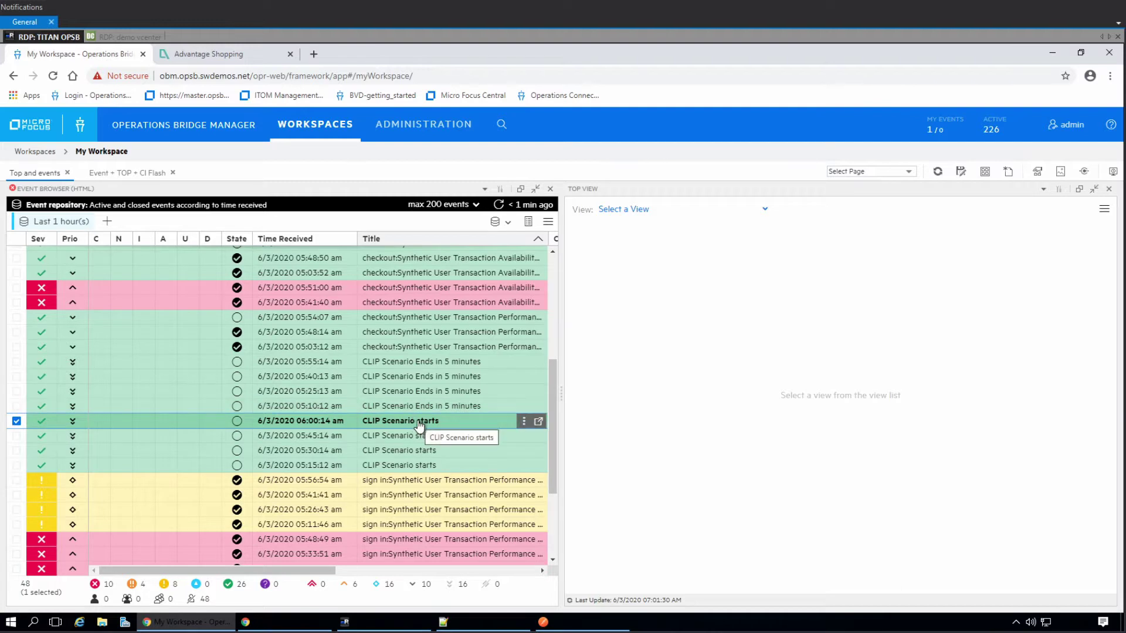
pyautogui.click(300, 626)
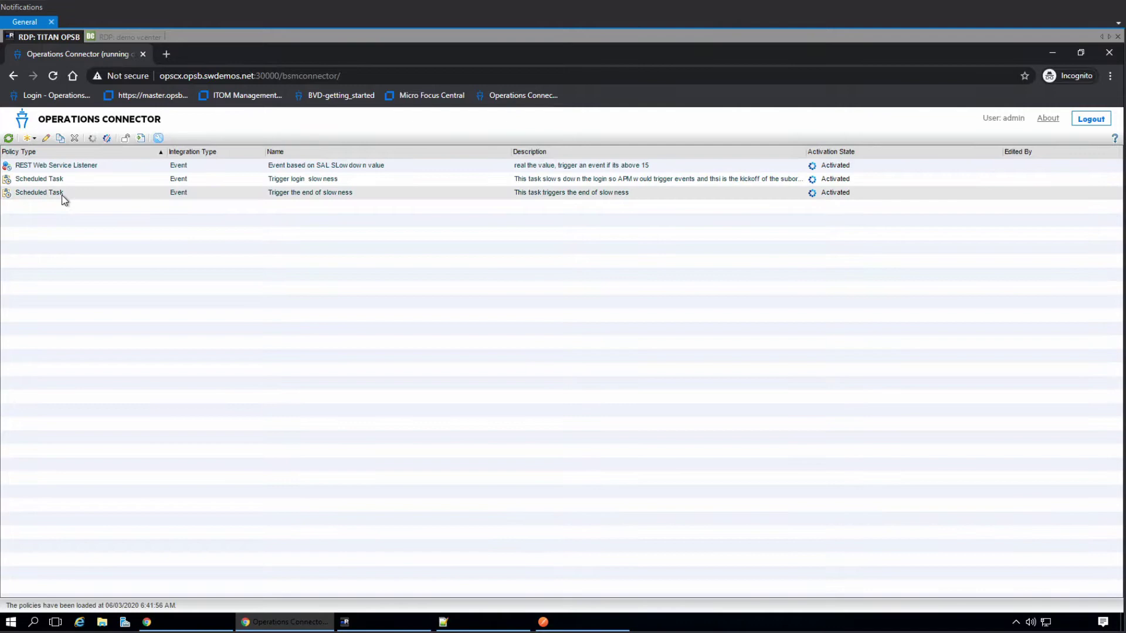
# Open the Trigger login slowness scheduled task in a maximized policy editor.
pyautogui.click(46, 184)
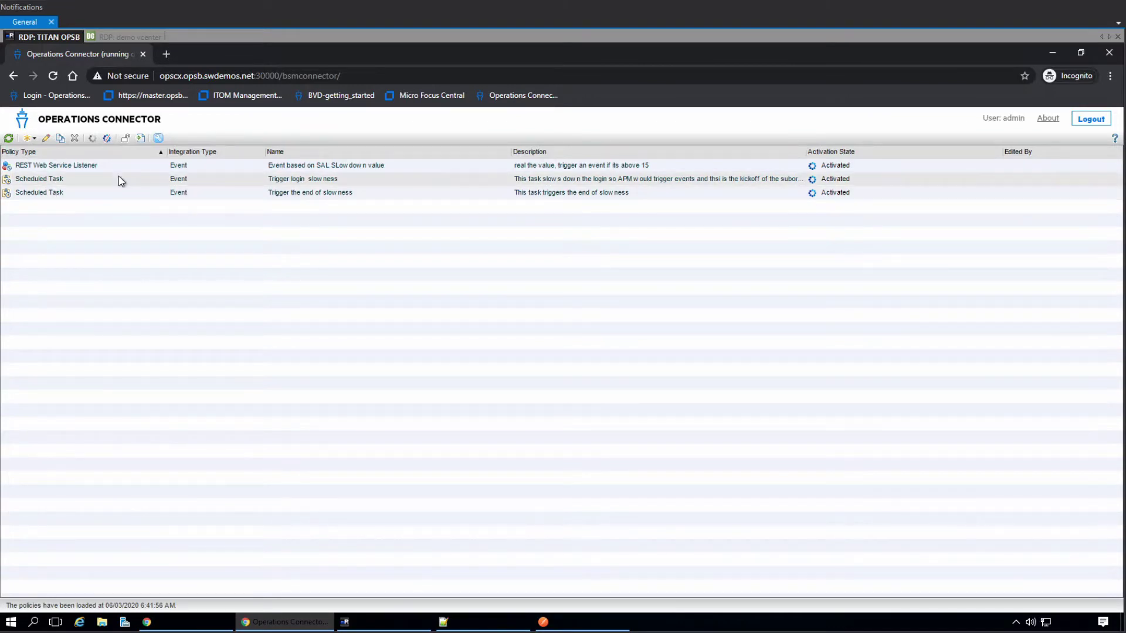
pyautogui.click(46, 139)
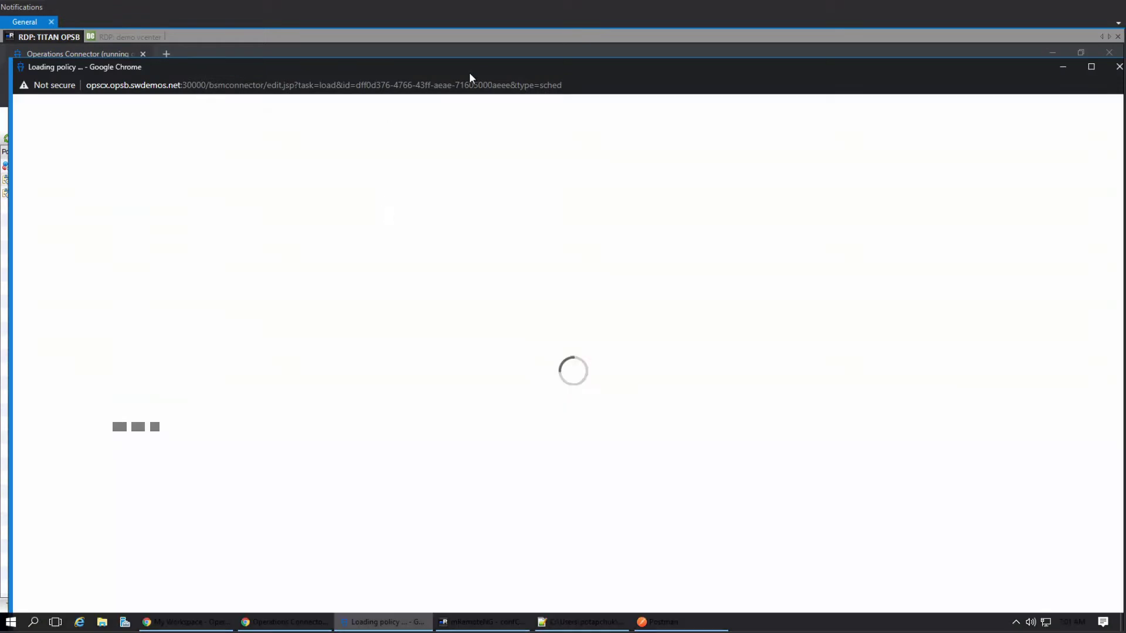
pyautogui.doubleClick(470, 66)
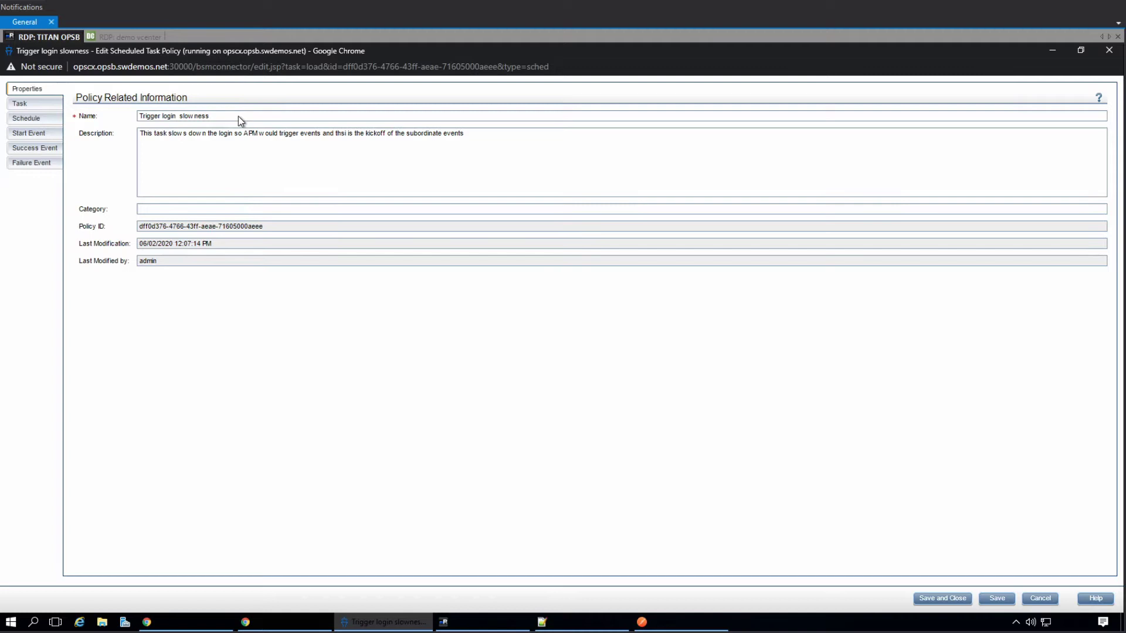
# On the start event's Event Correlation, set Event Key scenario:starts and Close Events with Key scenario:ends.
pyautogui.click(238, 116)
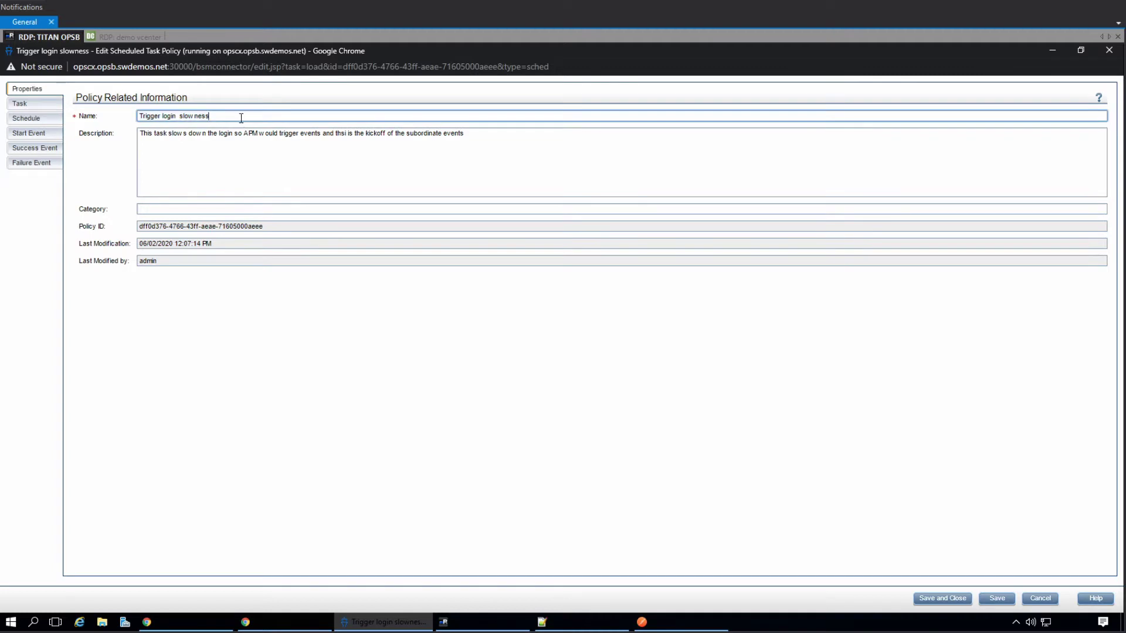
pyautogui.click(25, 133)
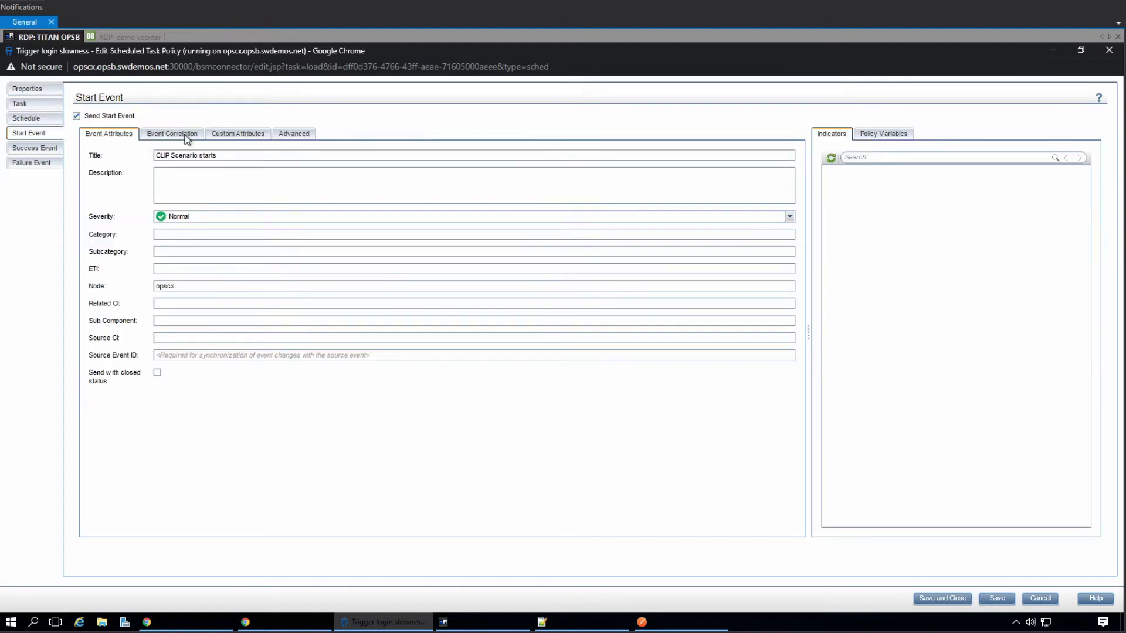
pyautogui.click(187, 137)
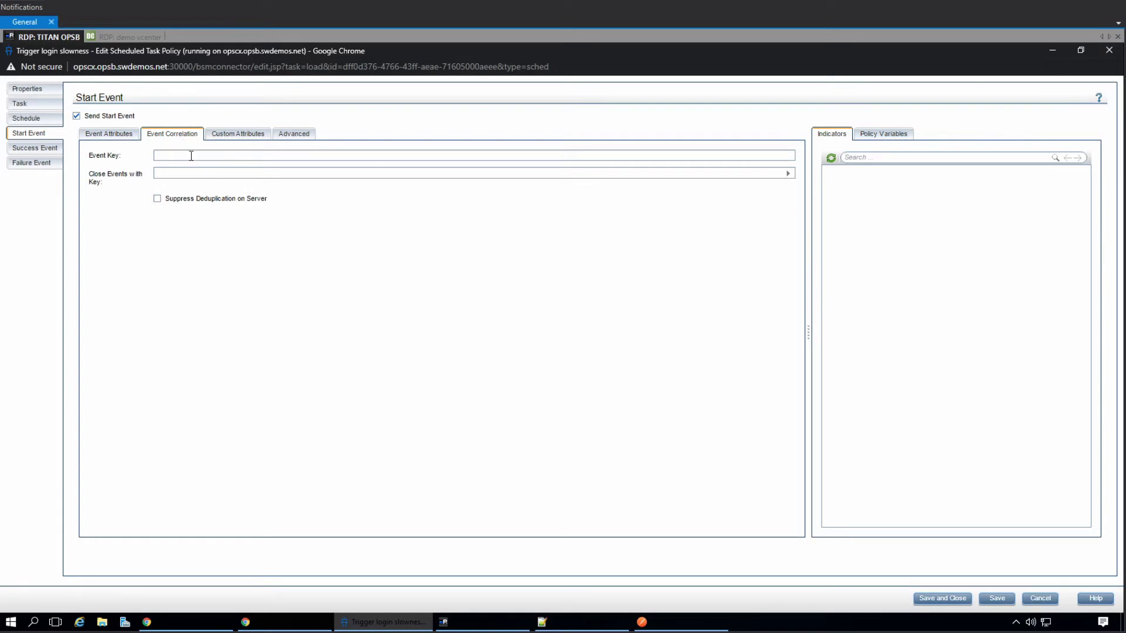
pyautogui.click(343, 154)
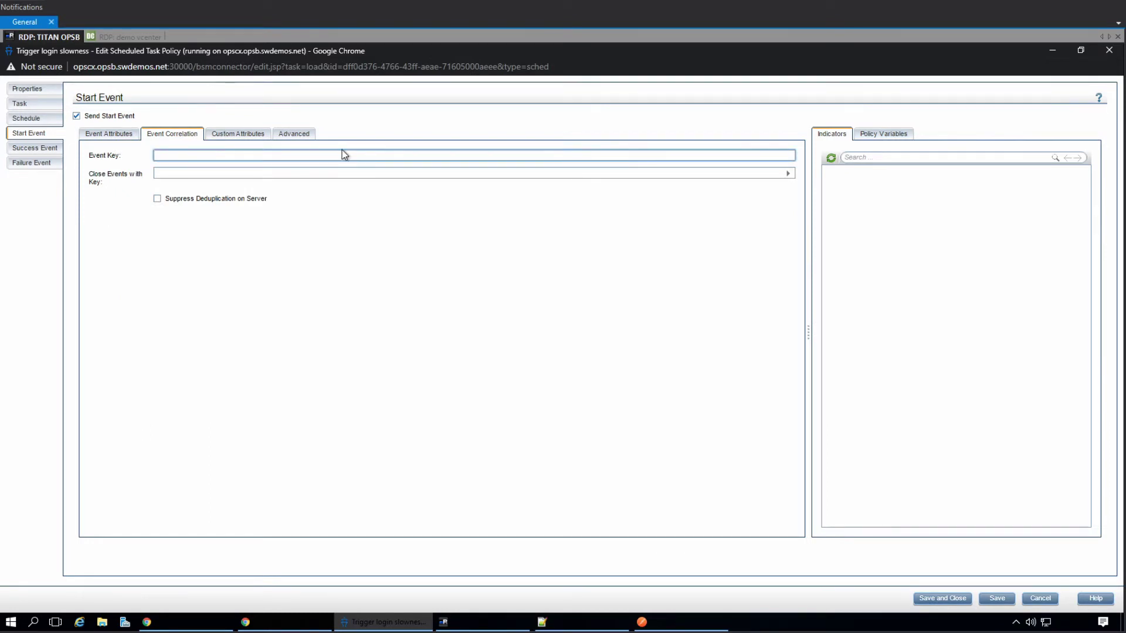
pyautogui.write('scenario')
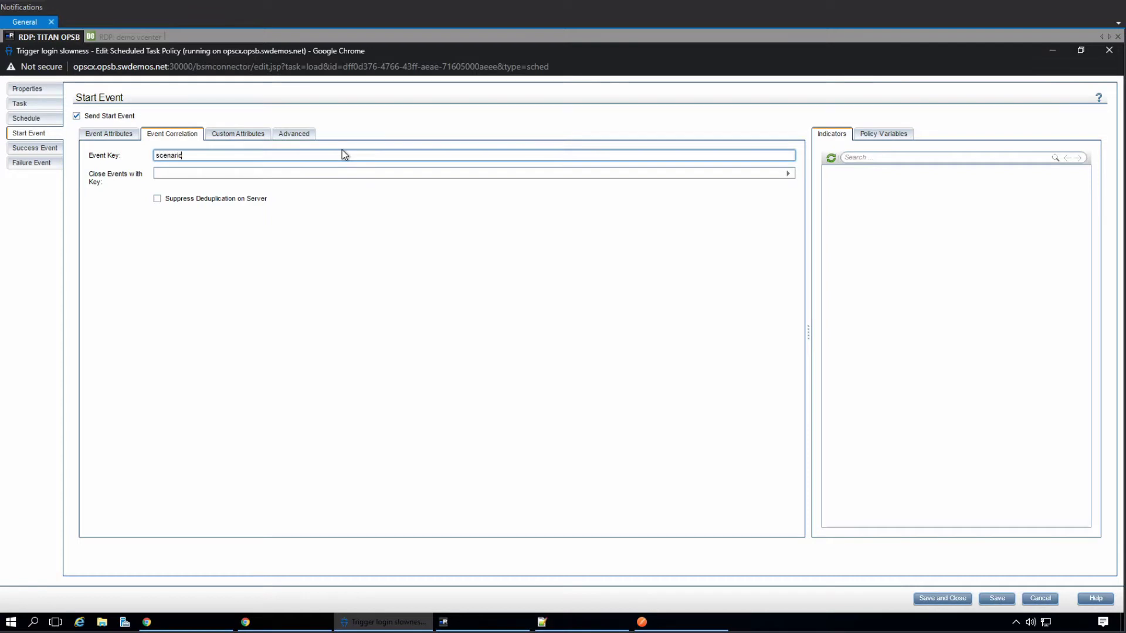
pyautogui.write(':starts')
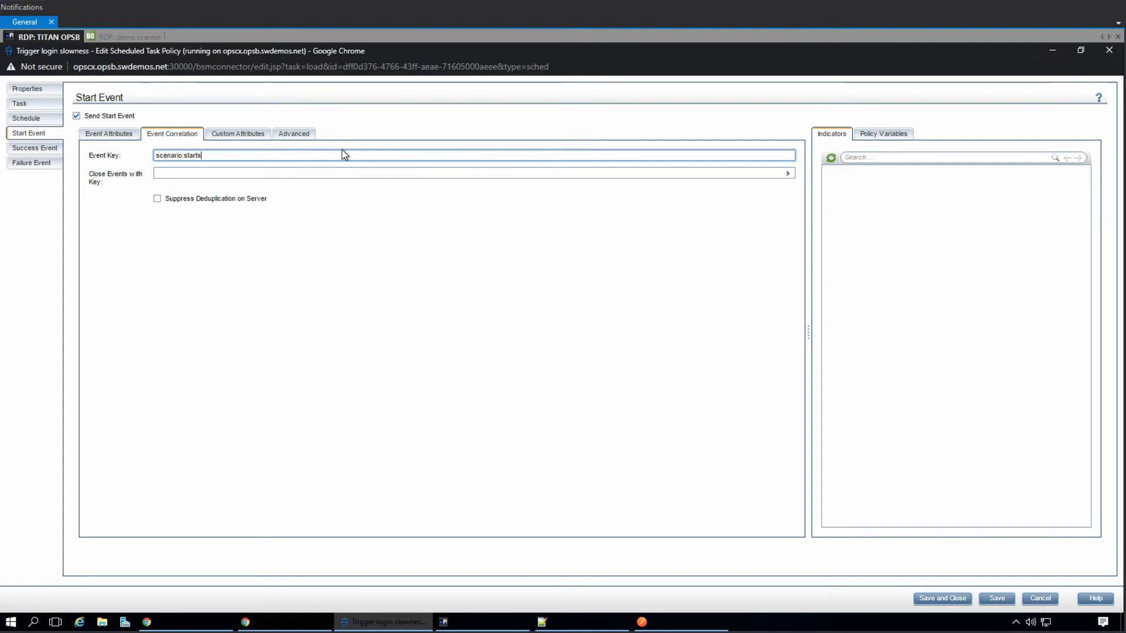
pyautogui.click(195, 176)
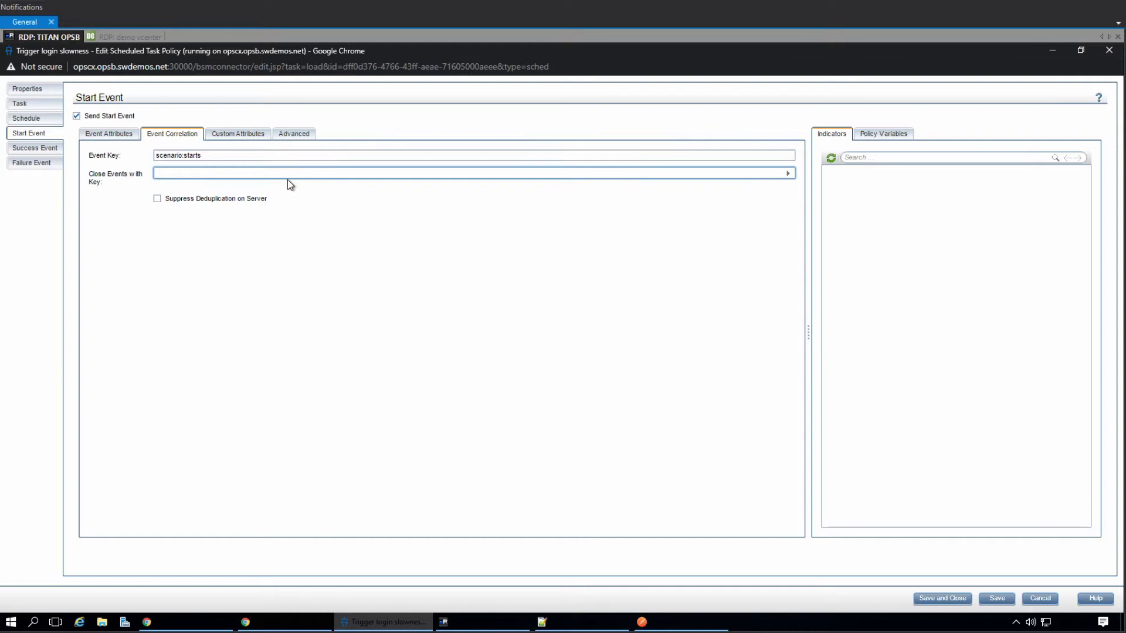
pyautogui.write('scenario:ends')
pyautogui.moveTo(184, 173); pyautogui.dragTo(199, 173)
pyautogui.click(214, 156)
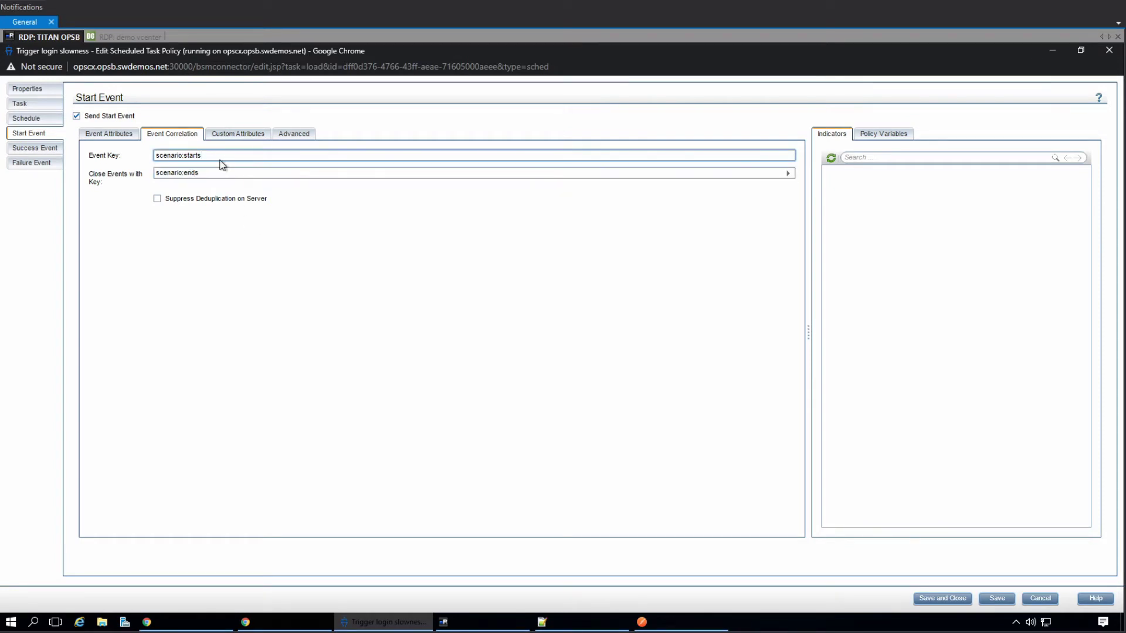
pyautogui.click(214, 173)
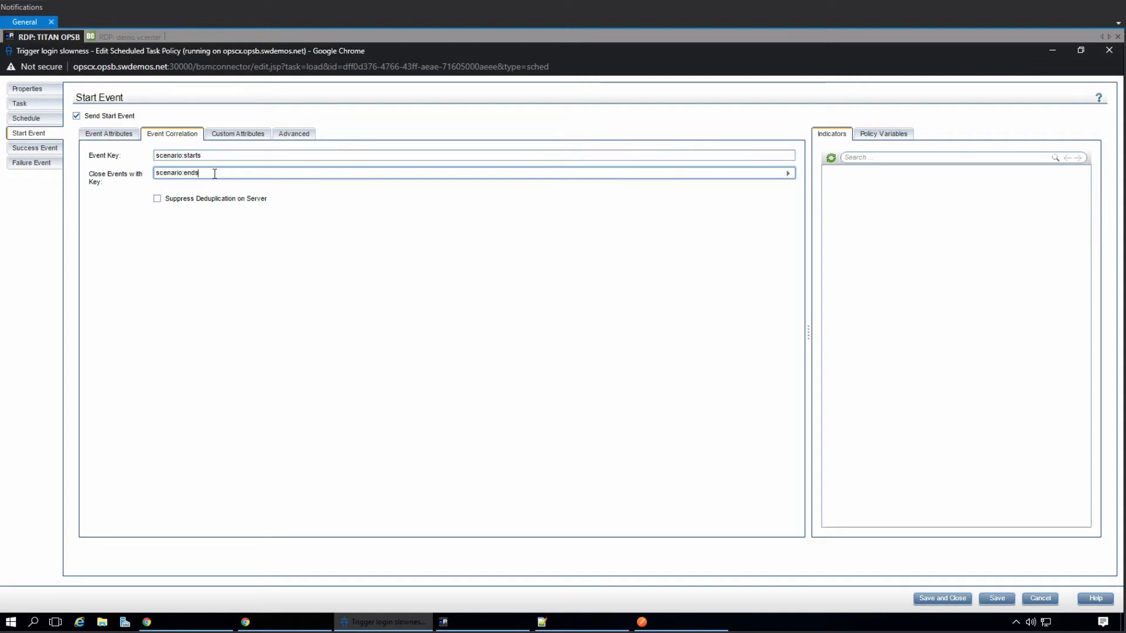
pyautogui.moveTo(201, 173); pyautogui.dragTo(141, 174)
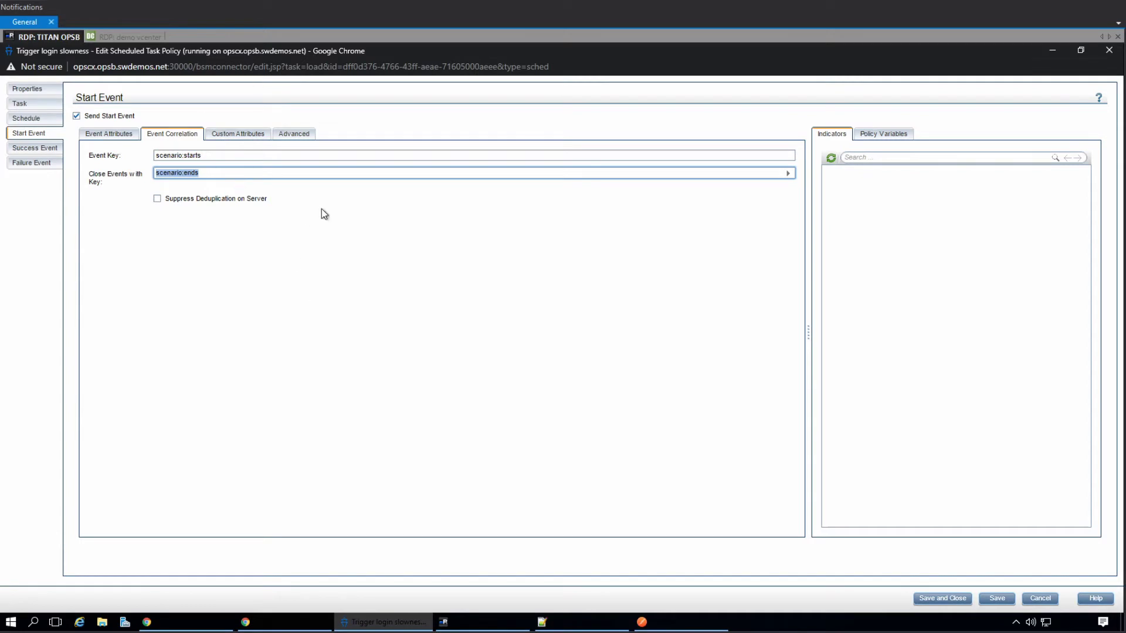
# Save the Trigger login slowness policy and activate its new version.
pyautogui.click(1005, 602)
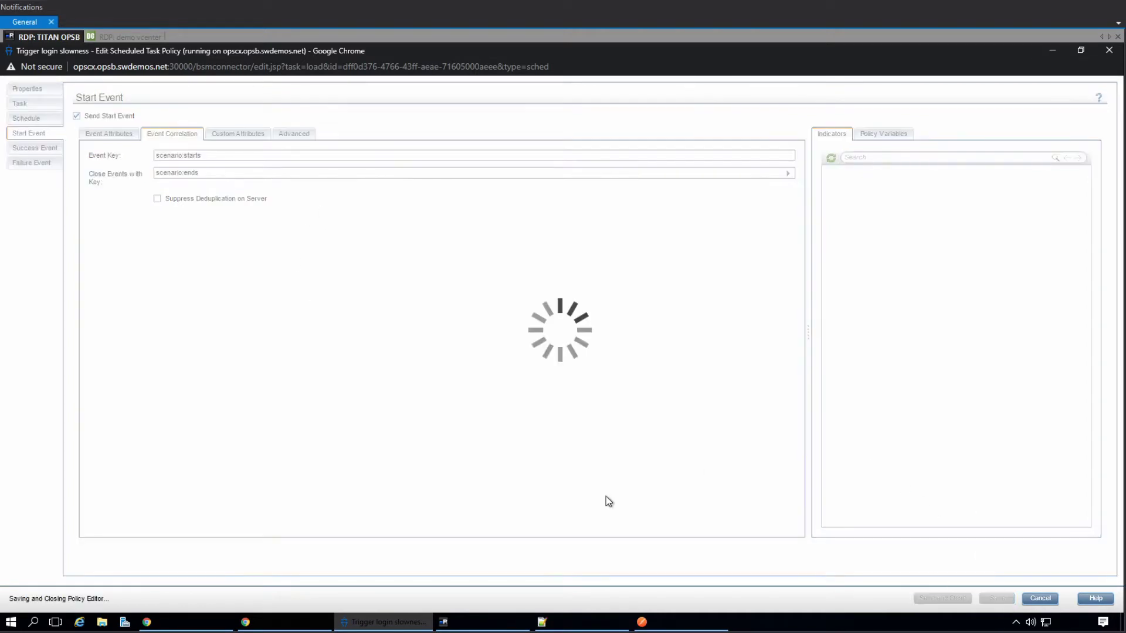
pyautogui.click(329, 622)
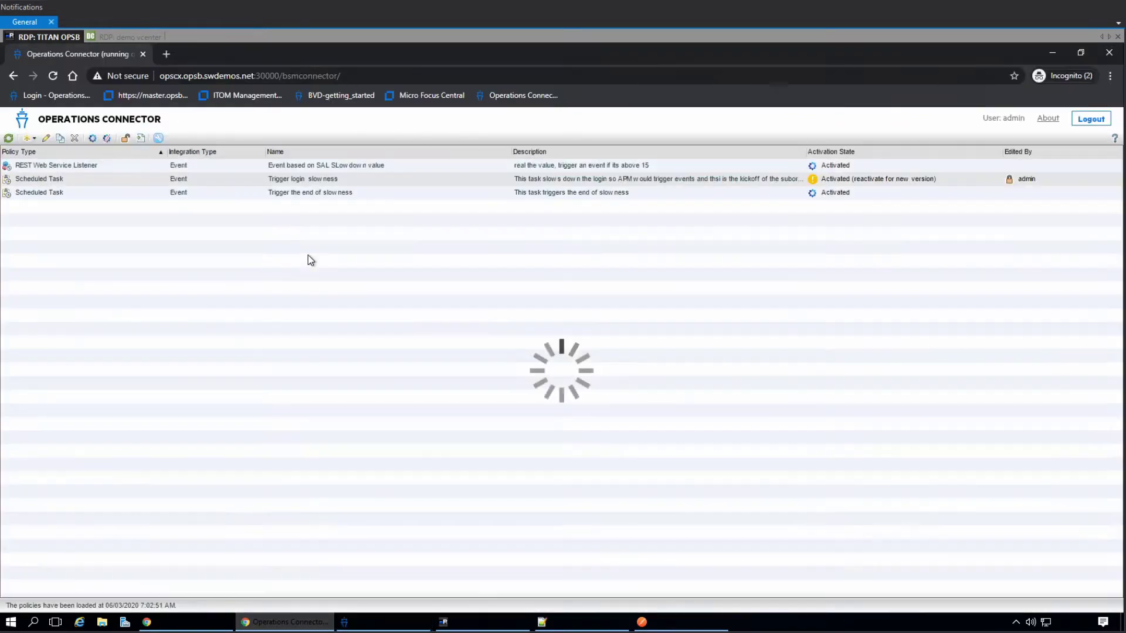
pyautogui.click(305, 178)
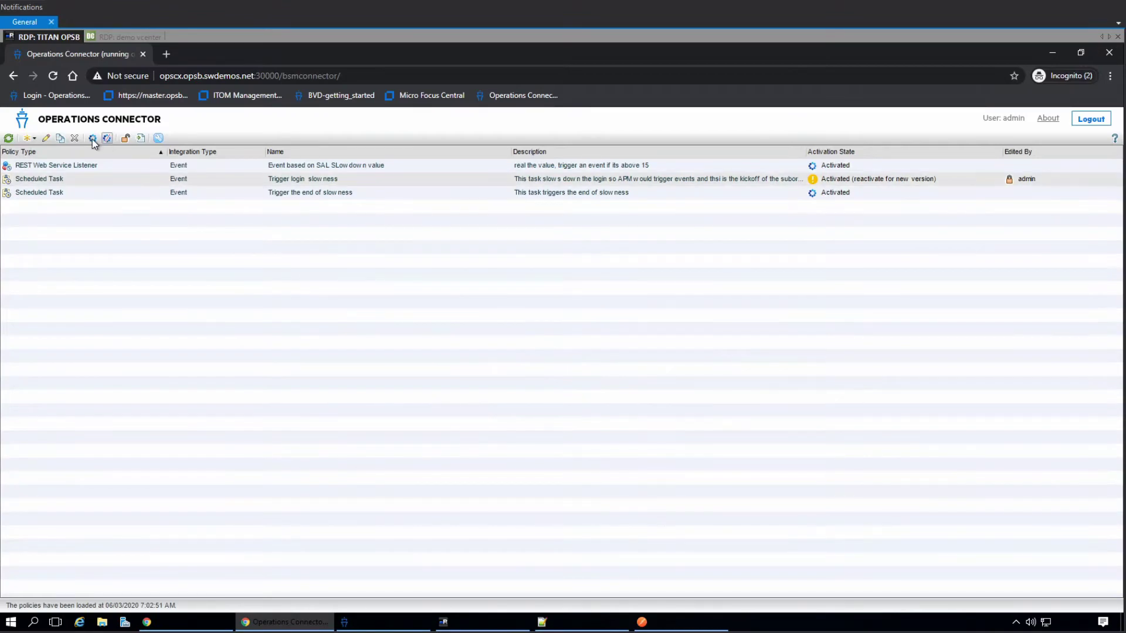
pyautogui.click(92, 138)
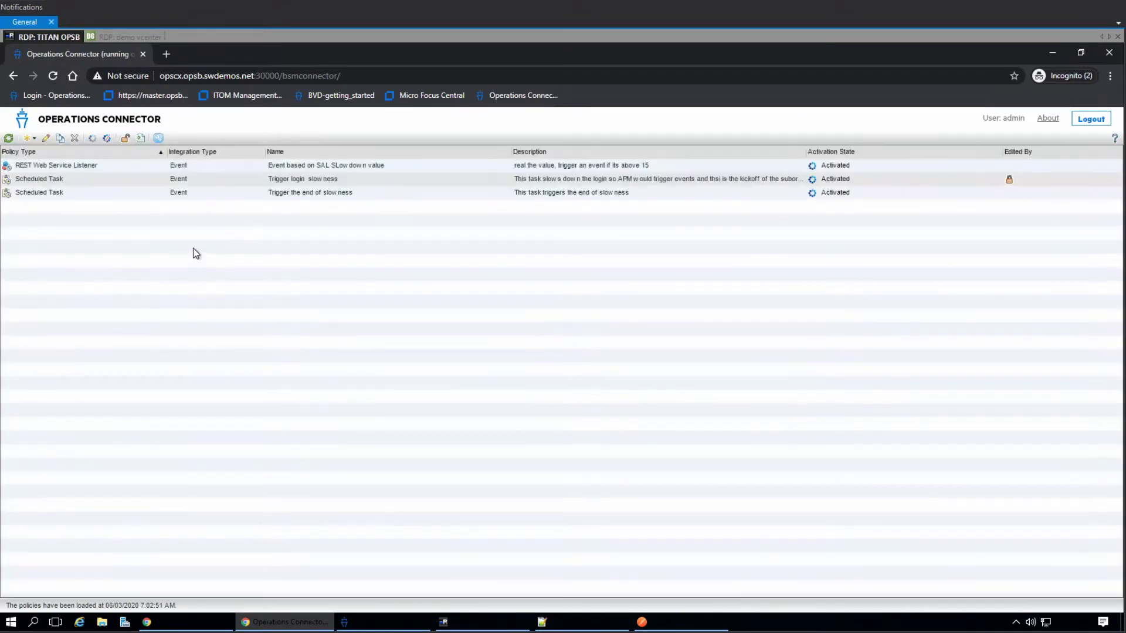
# Open Trigger the end of slowness for editing, selecting the scenario:ends key in the login slowness editor.
pyautogui.doubleClick(83, 192)
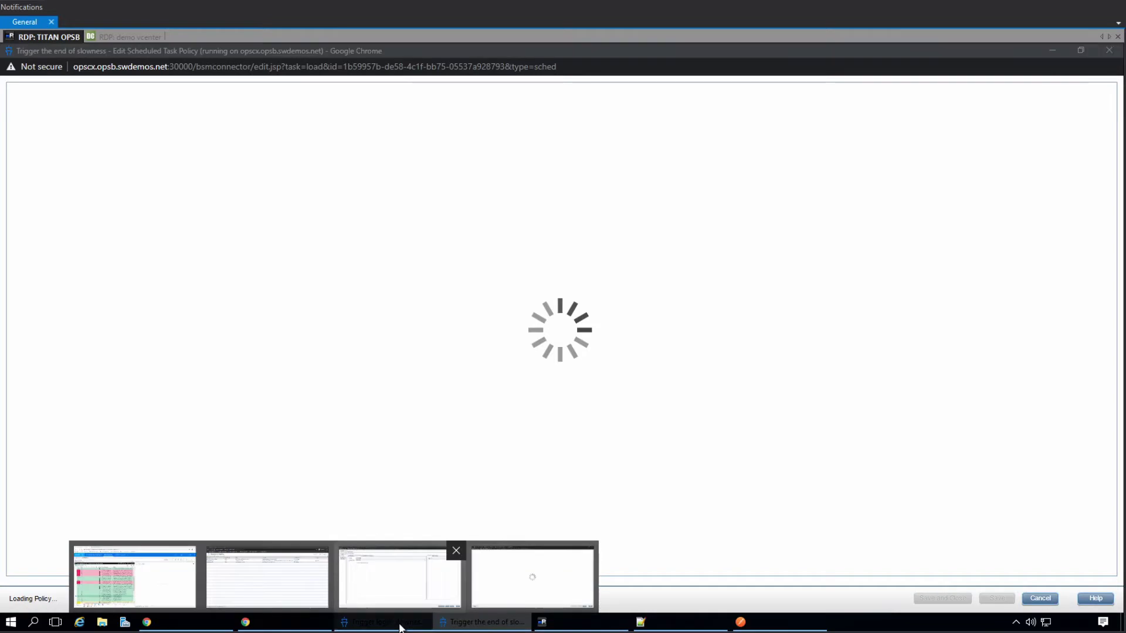
pyautogui.click(399, 626)
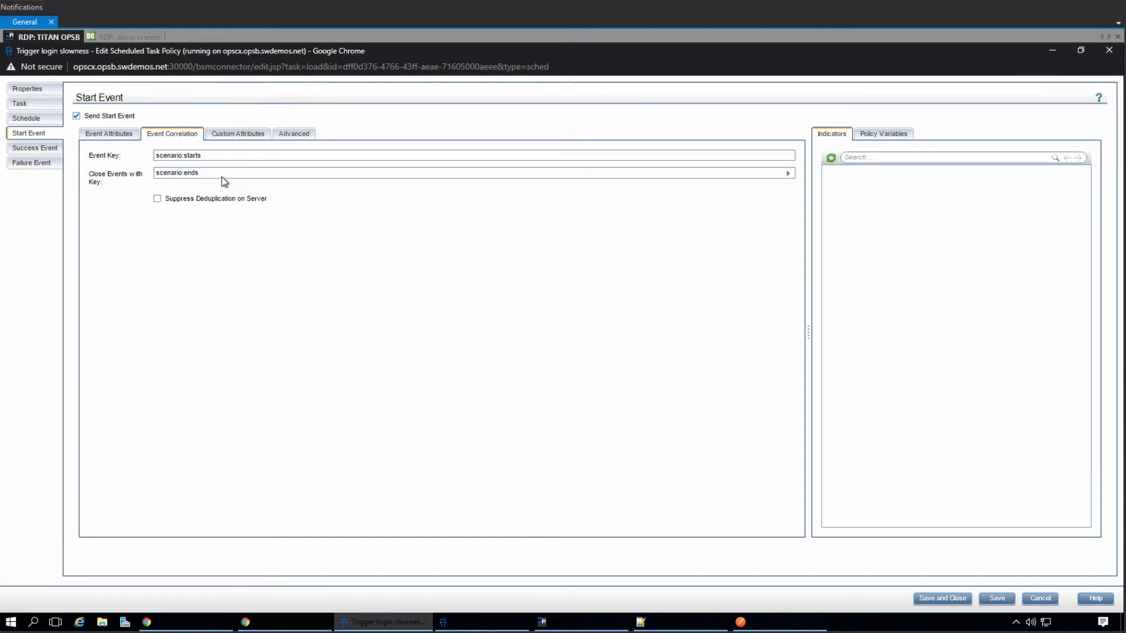
pyautogui.click(444, 622)
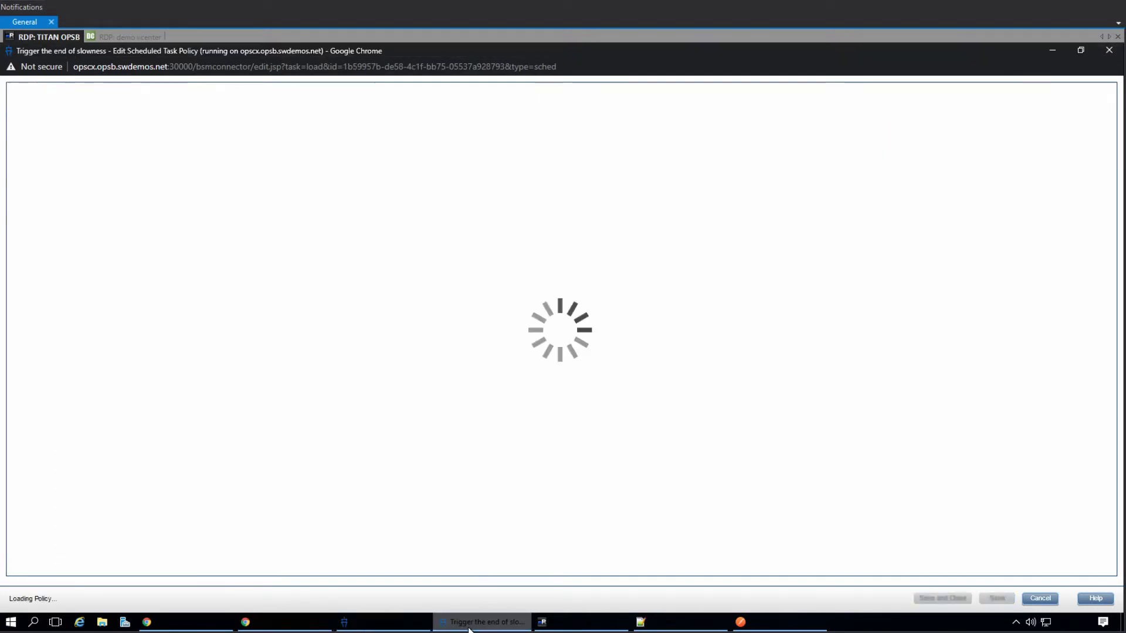
pyautogui.click(384, 624)
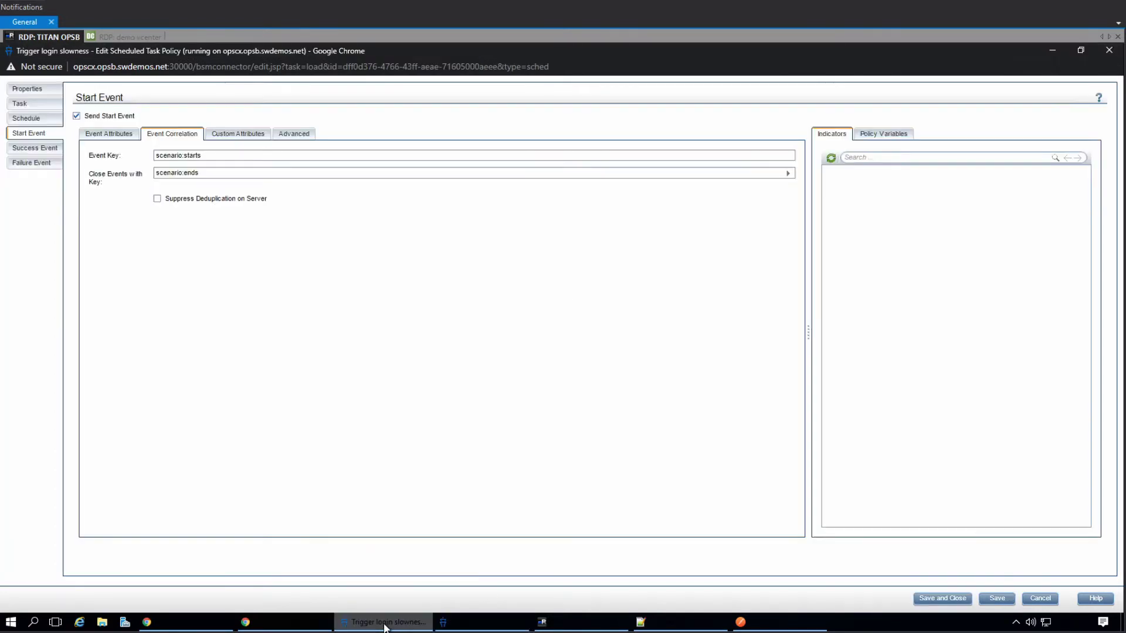
pyautogui.click(205, 171)
pyautogui.hotkey('ctrl', 'c')
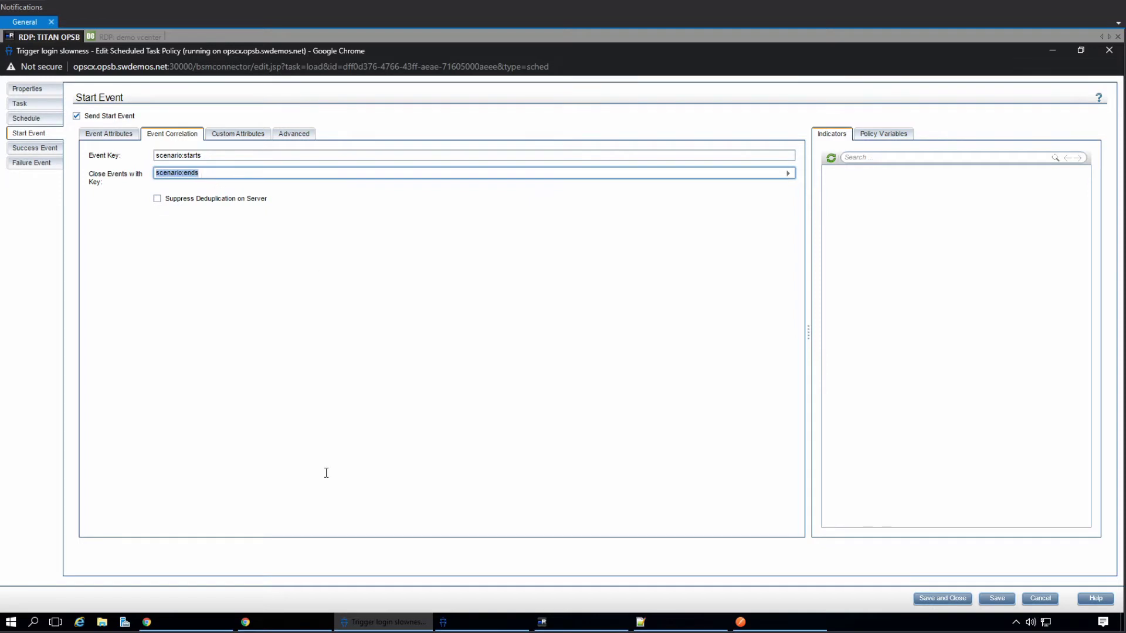
pyautogui.click(479, 621)
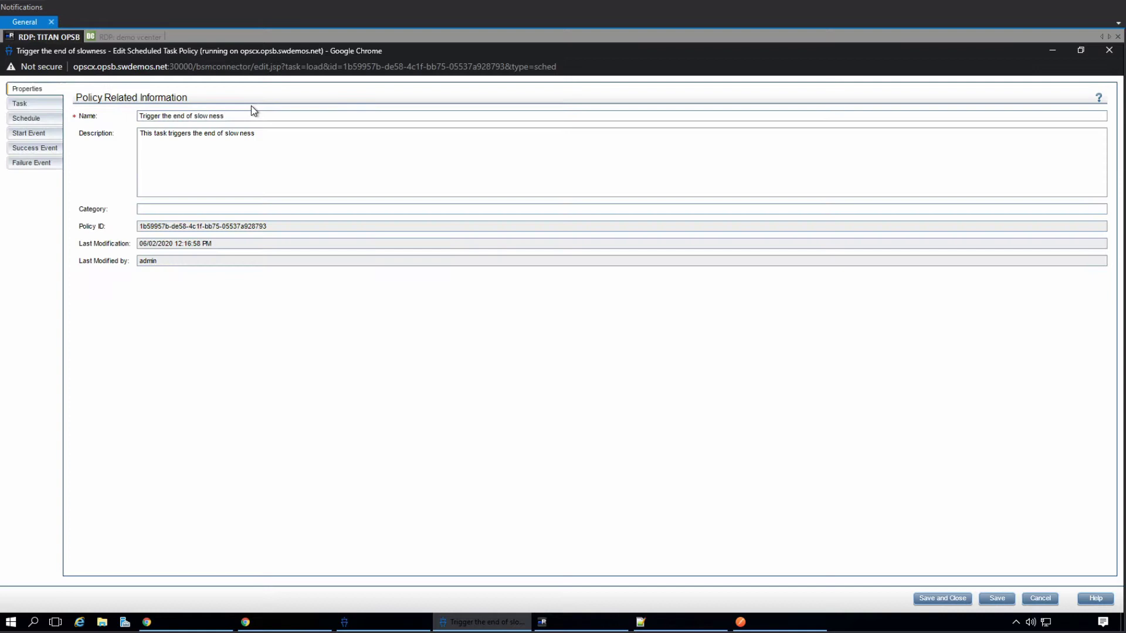
# Show the Trigger the end of slowness start event's Event Correlation settings.
pyautogui.click(244, 119)
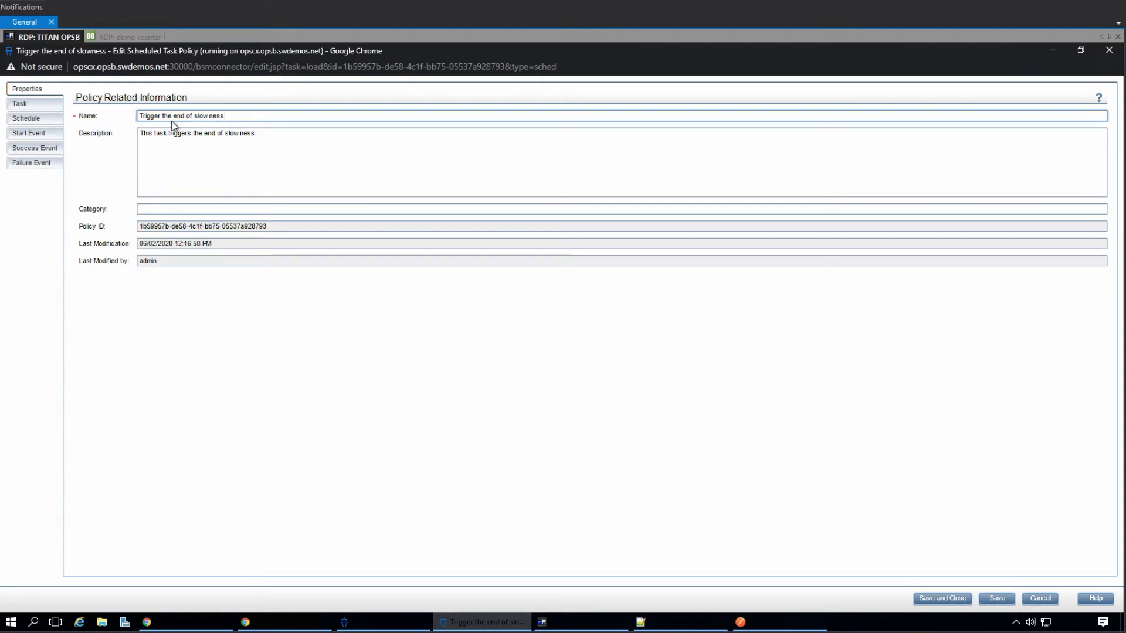
pyautogui.press('Left')
pyautogui.click(20, 136)
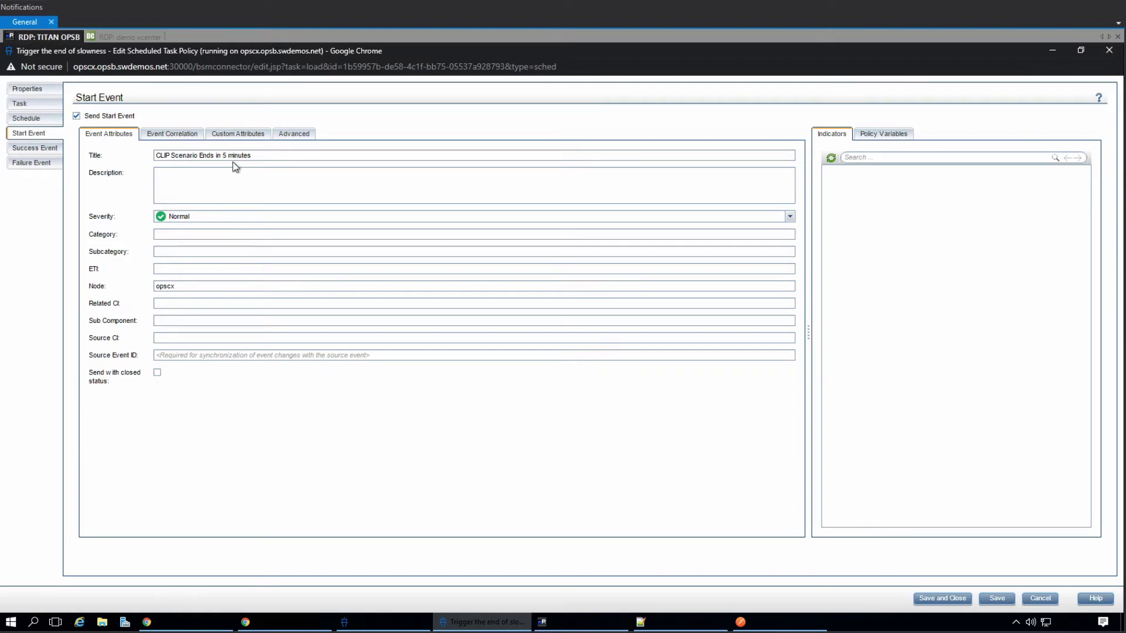
pyautogui.click(172, 134)
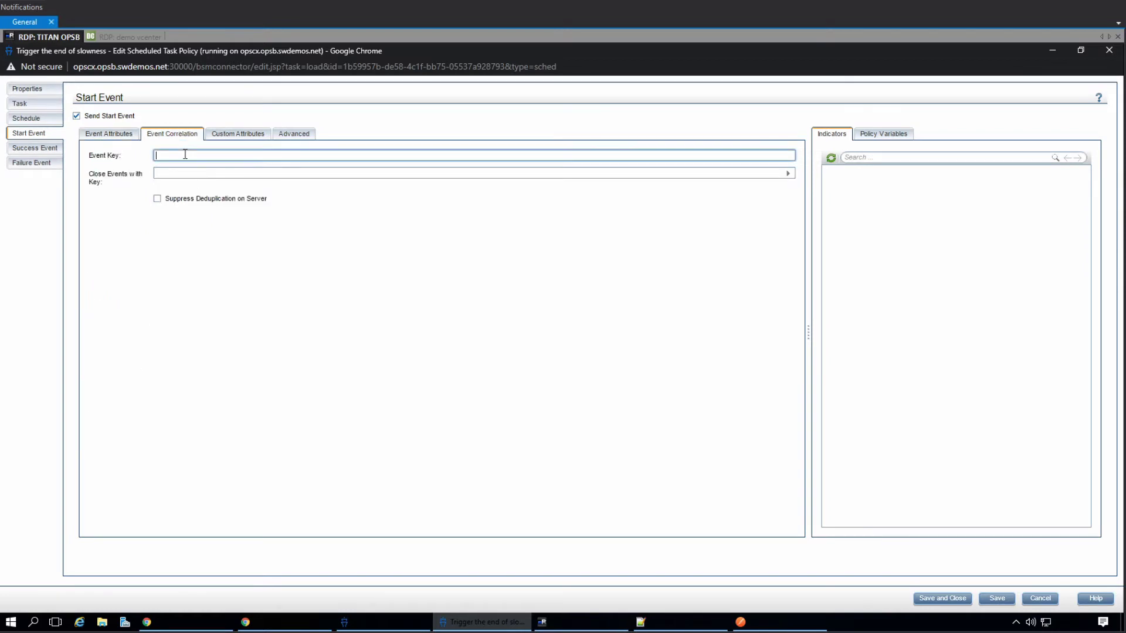
# Dismiss the error message and paste scenario:ends as the start event's Event Key.
pyautogui.click(390, 619)
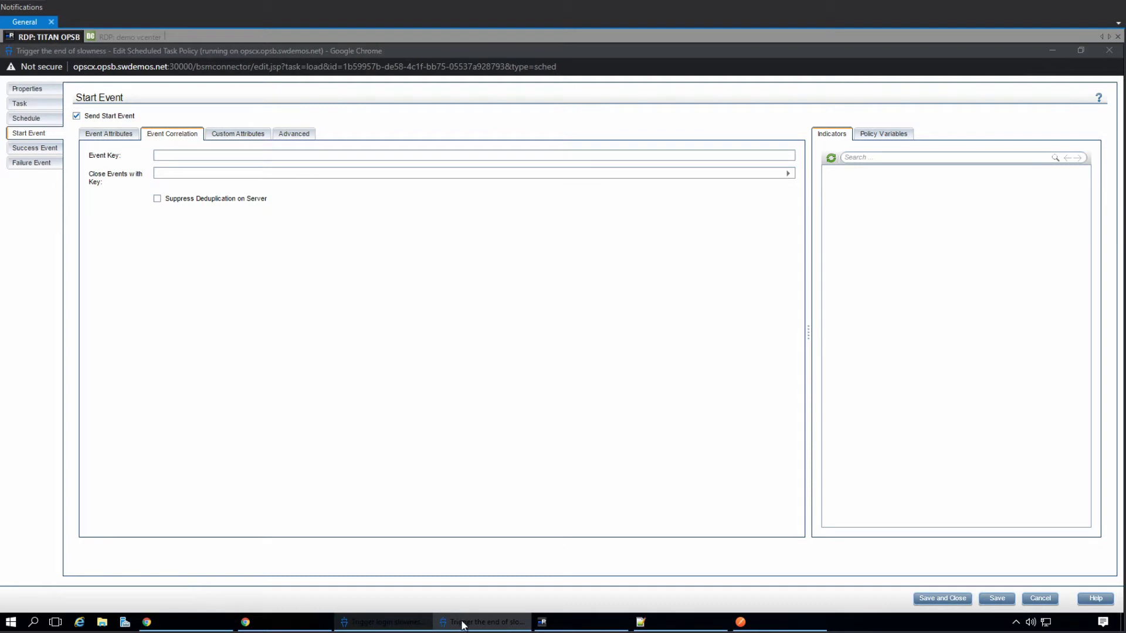
pyautogui.click(387, 621)
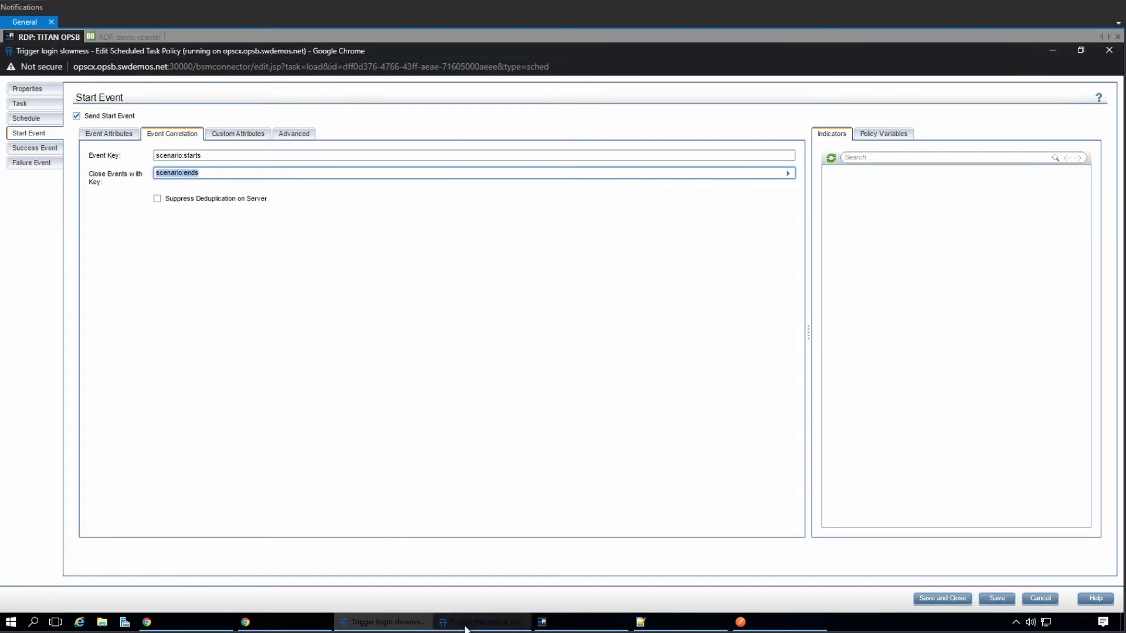
pyautogui.click(486, 625)
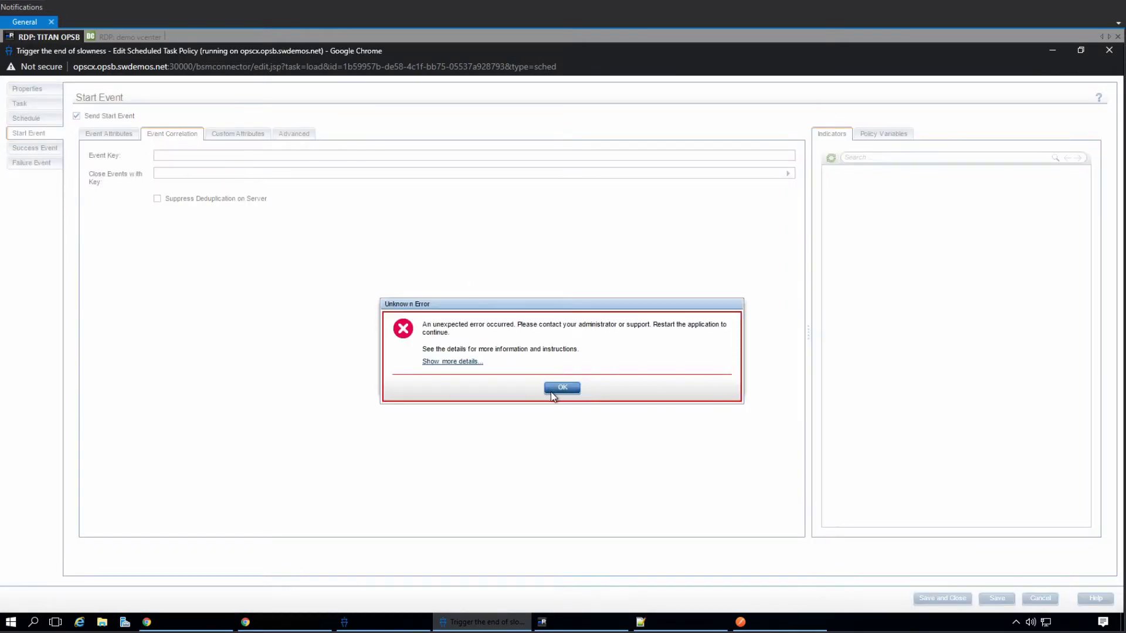
pyautogui.click(561, 388)
pyautogui.click(563, 388)
pyautogui.hotkey('ctrl', '`')
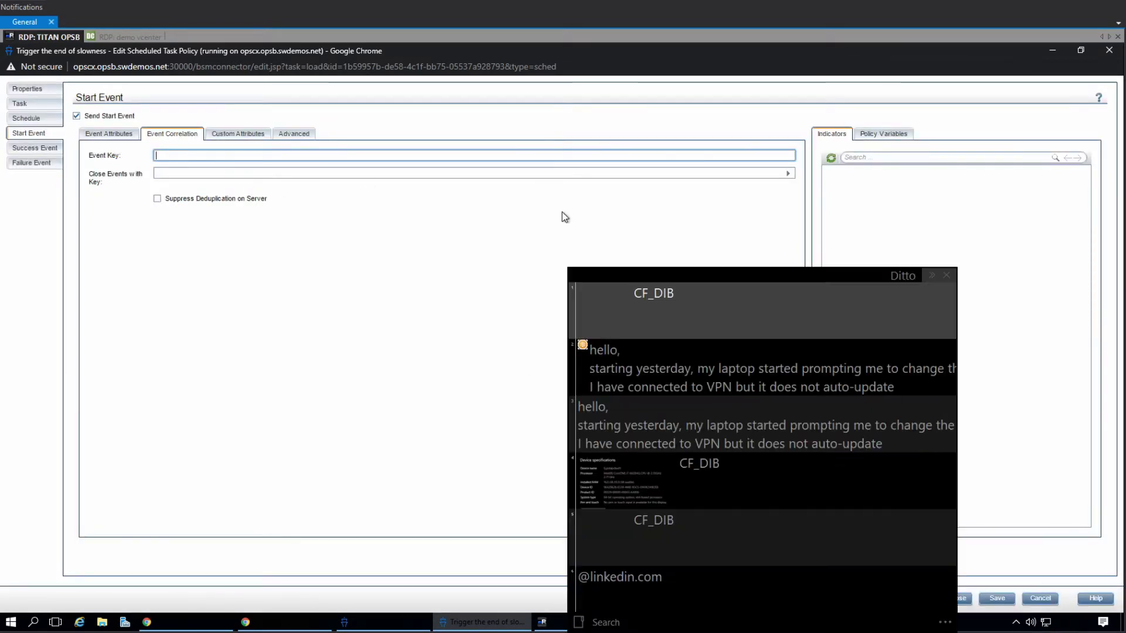
pyautogui.click(453, 357)
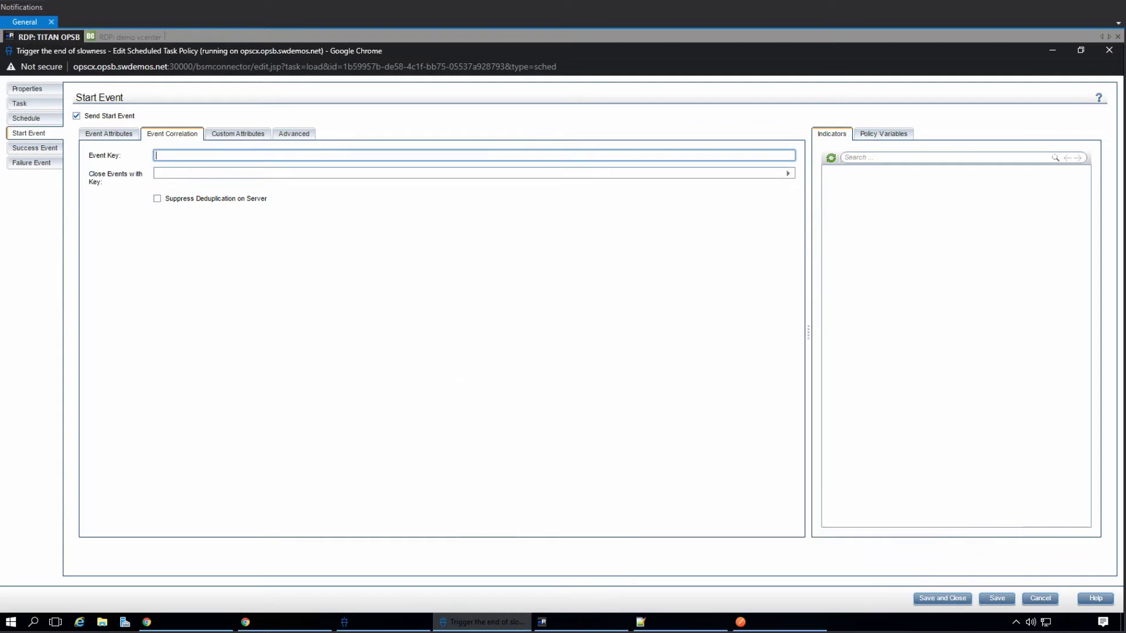
pyautogui.click(384, 622)
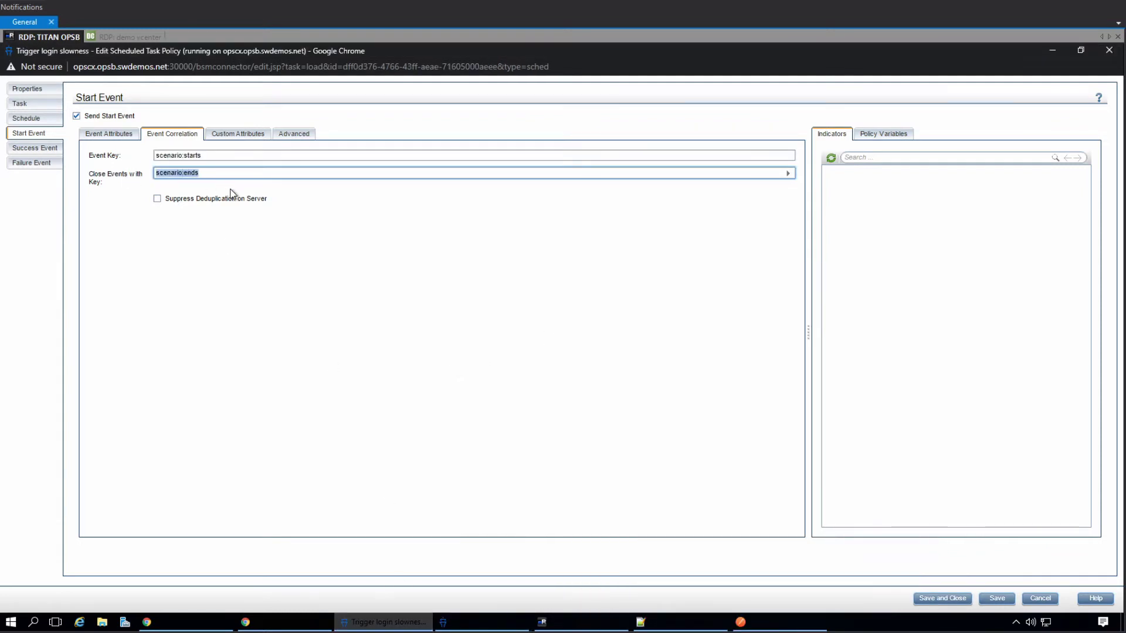
pyautogui.click(485, 622)
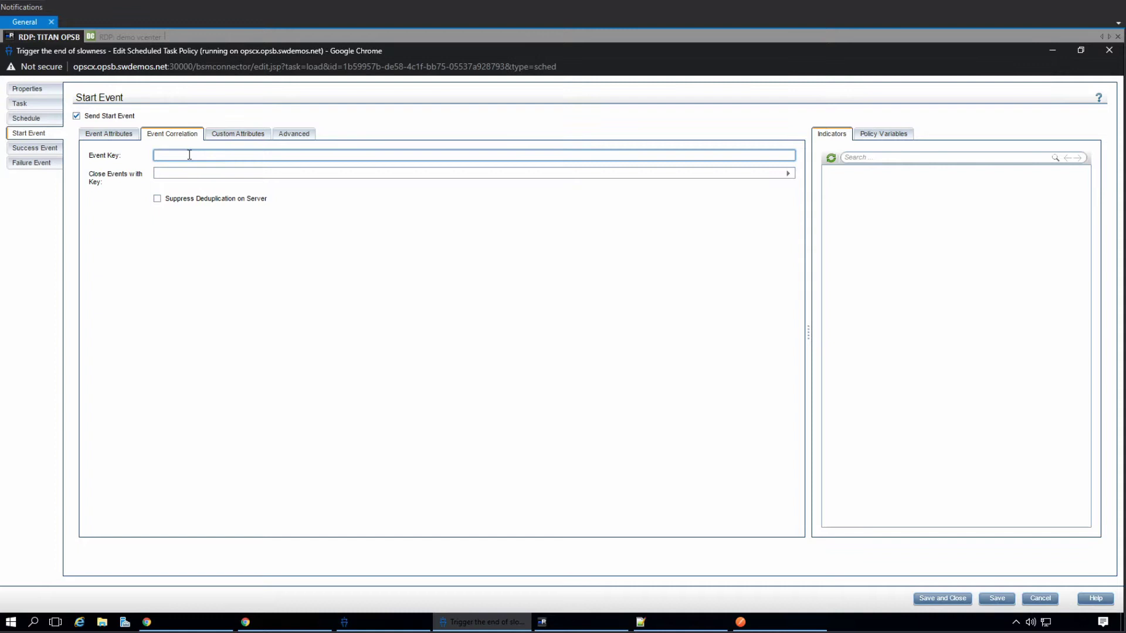
pyautogui.hotkey('ctrl', 'v')
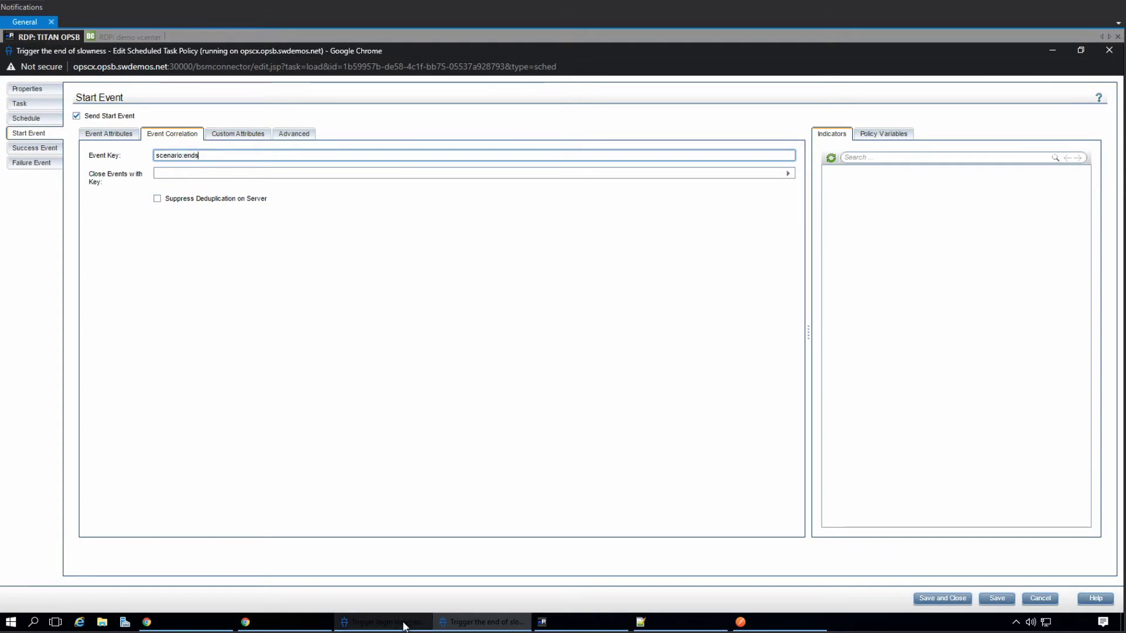
# Copy scenario:starts from the login slowness editor into Close Events with Key, then save.
pyautogui.click(384, 622)
pyautogui.click(210, 156)
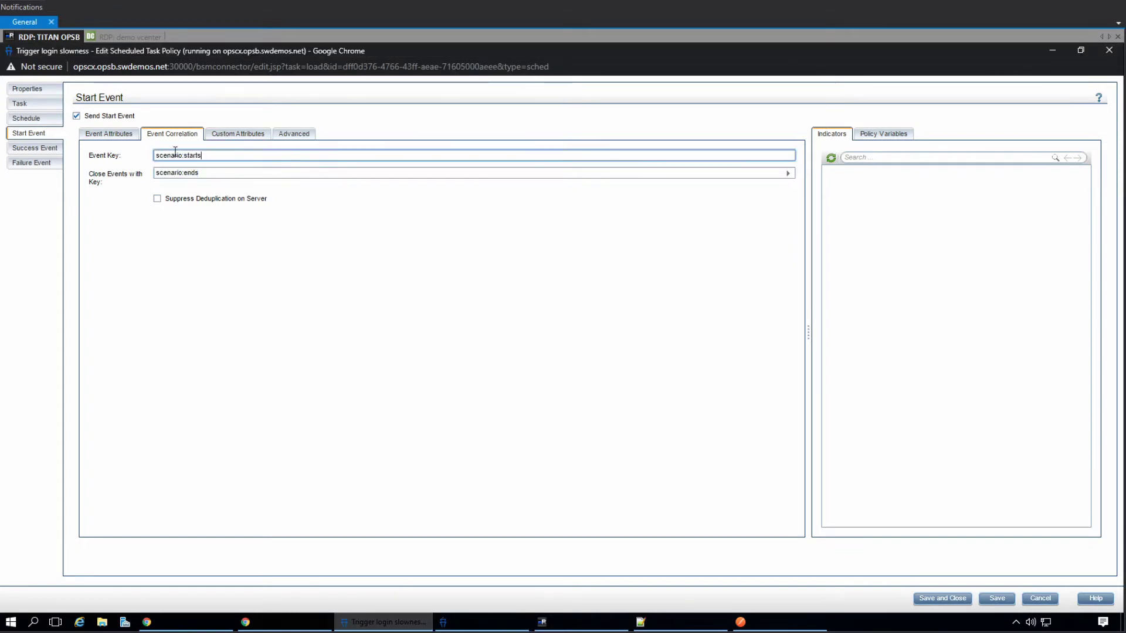
pyautogui.moveTo(116, 143); pyautogui.dragTo(127, 157)
pyautogui.hotkey('ctrl', 'c')
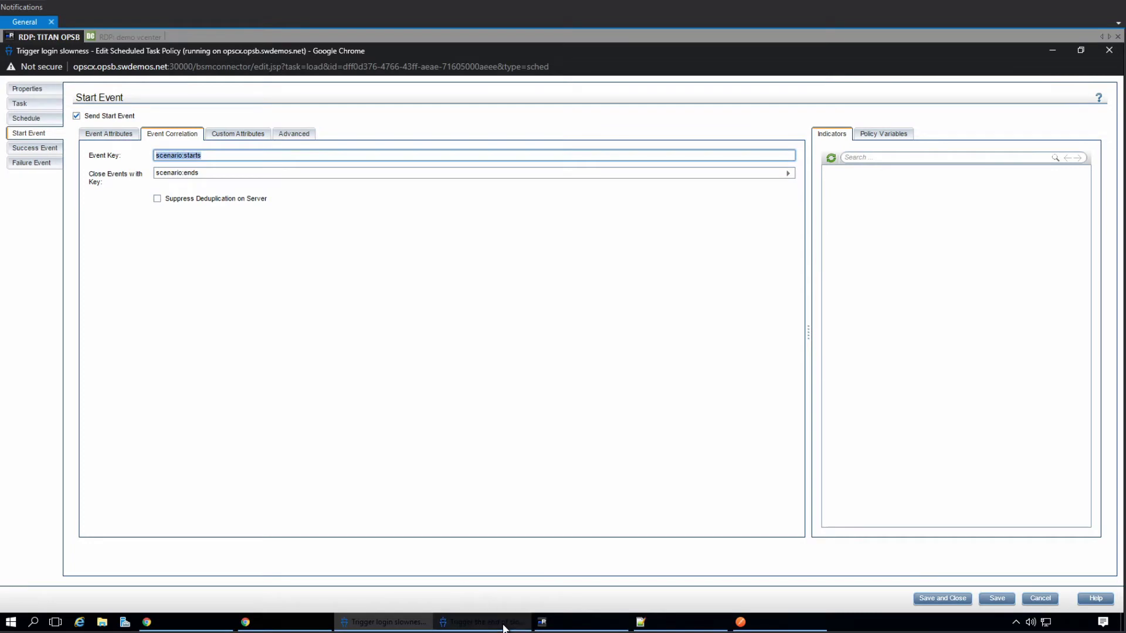
pyautogui.click(516, 622)
pyautogui.click(216, 175)
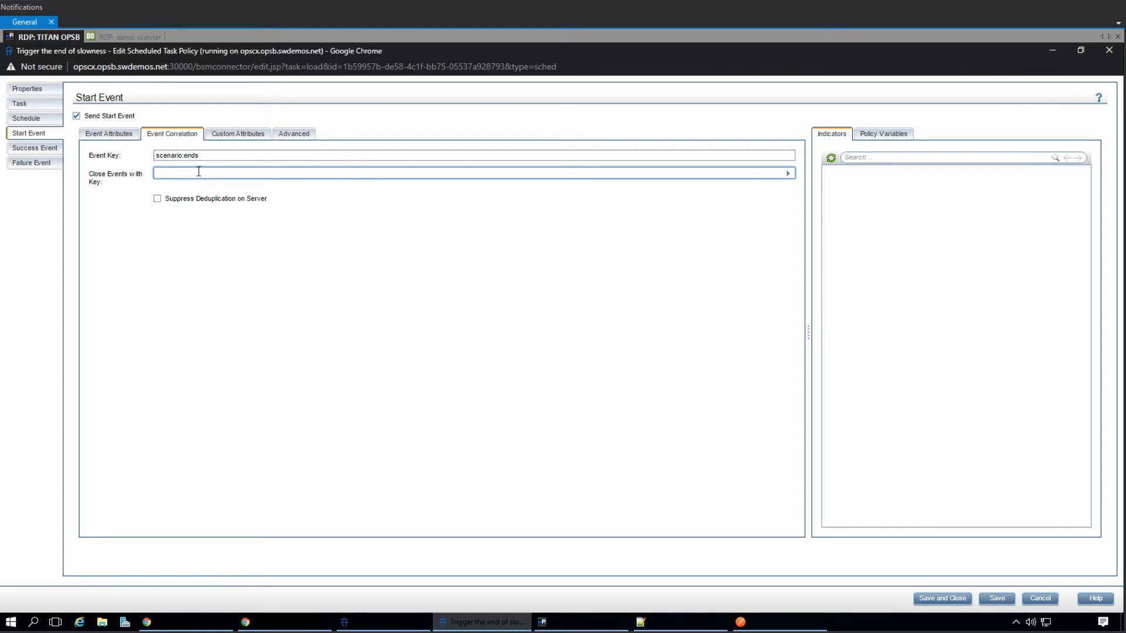
pyautogui.hotkey('ctrl', 'v')
pyautogui.click(125, 134)
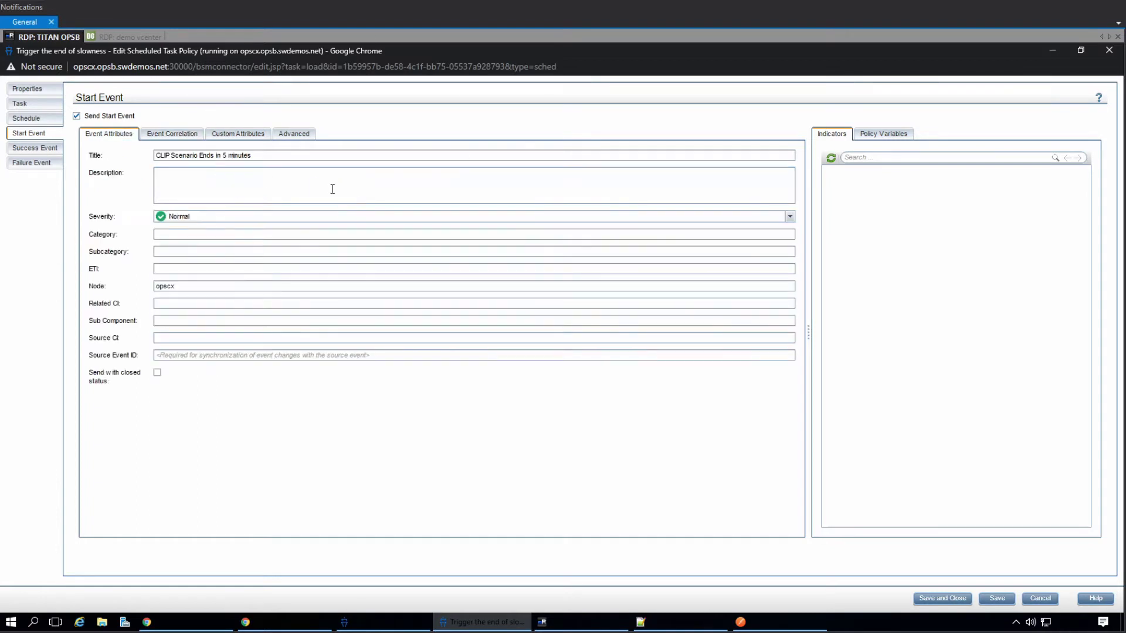
pyautogui.click(179, 133)
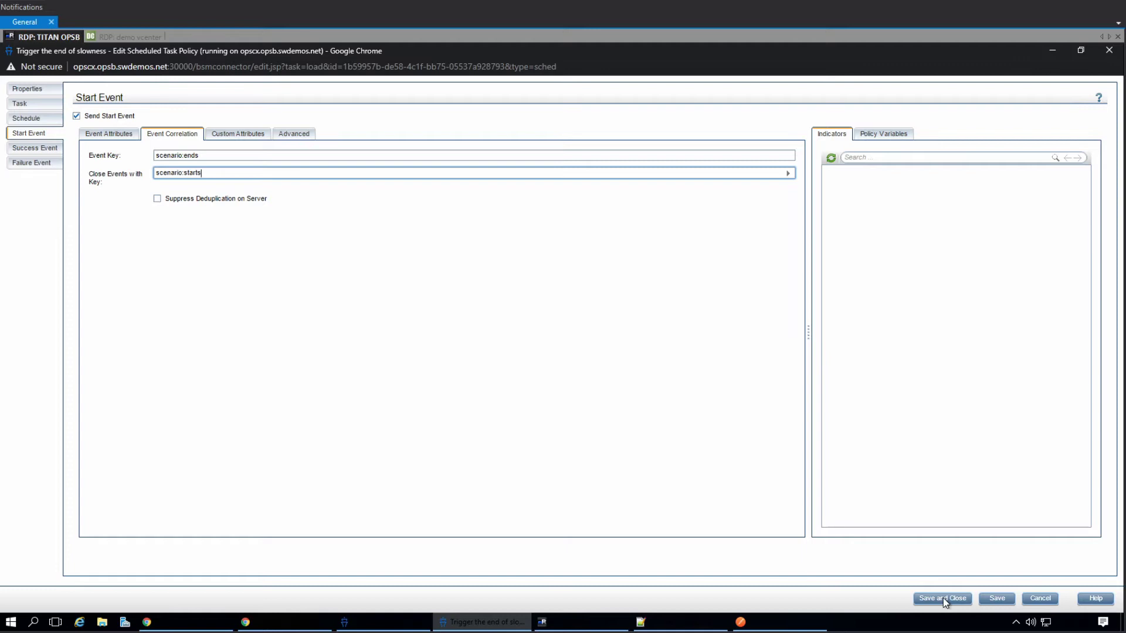
pyautogui.click(990, 596)
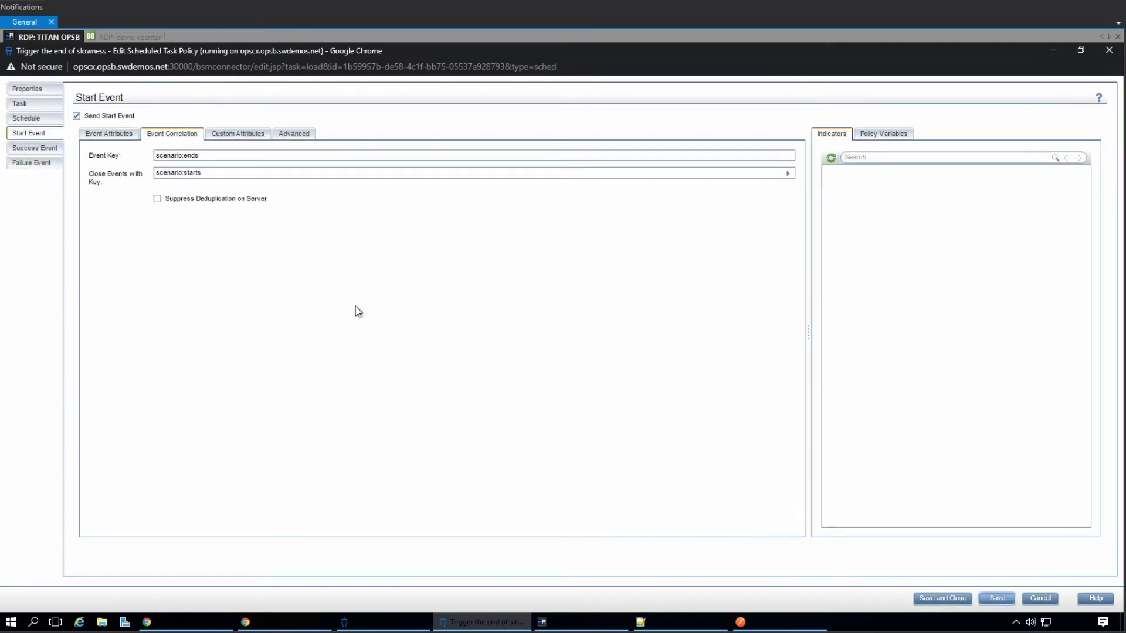
# Activate Trigger the end of slowness from the policy list, then return to the OBM event browser.
pyautogui.click(258, 622)
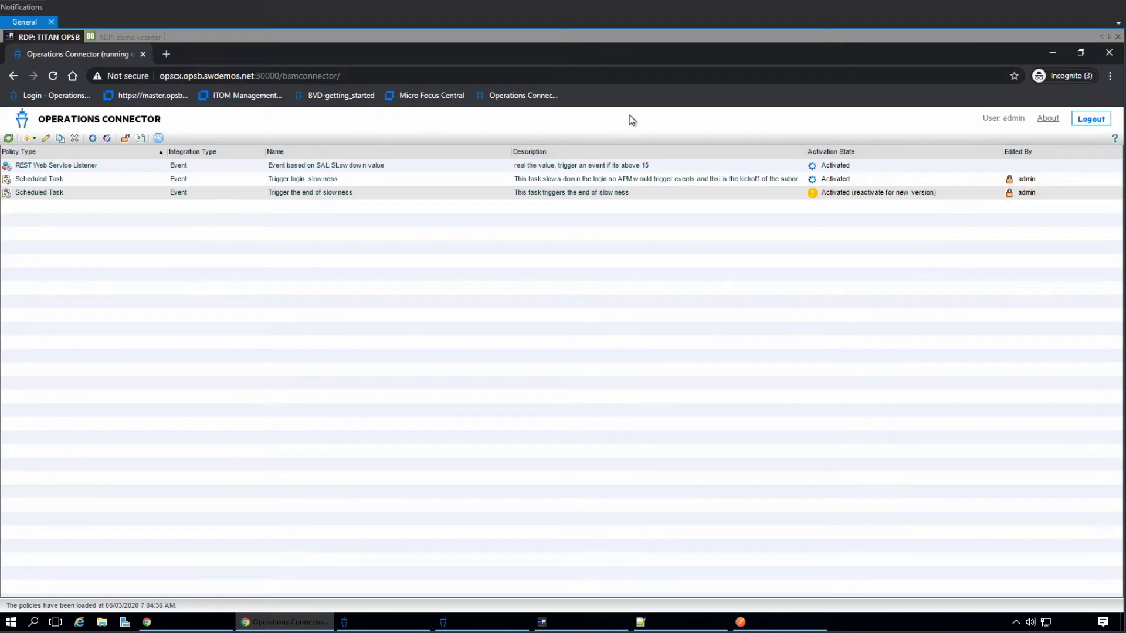
pyautogui.click(92, 139)
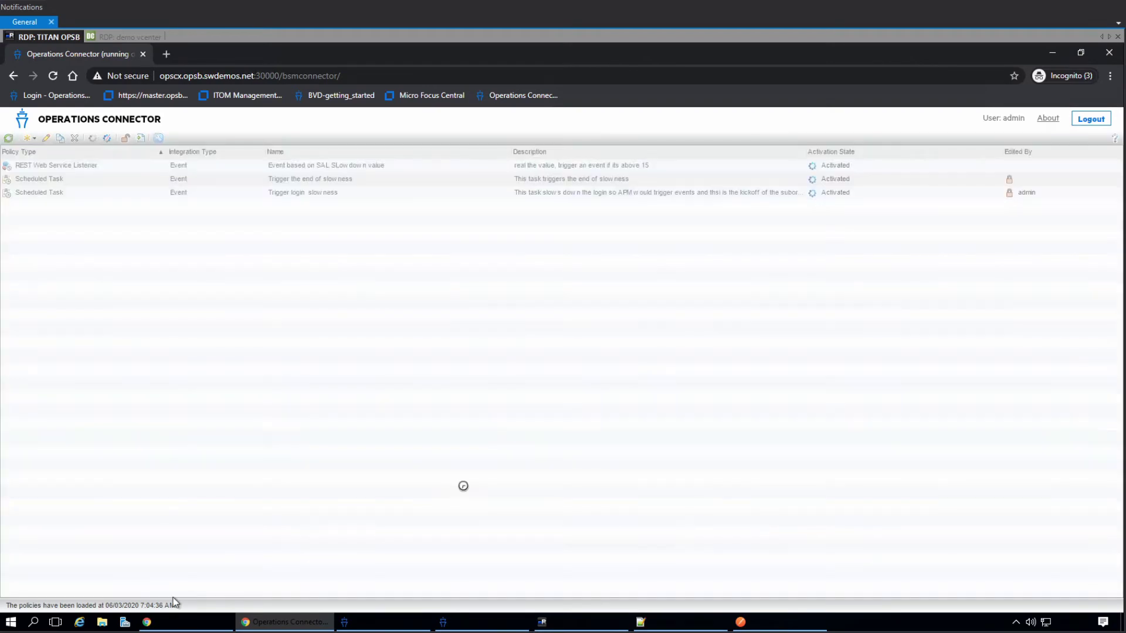
pyautogui.click(192, 627)
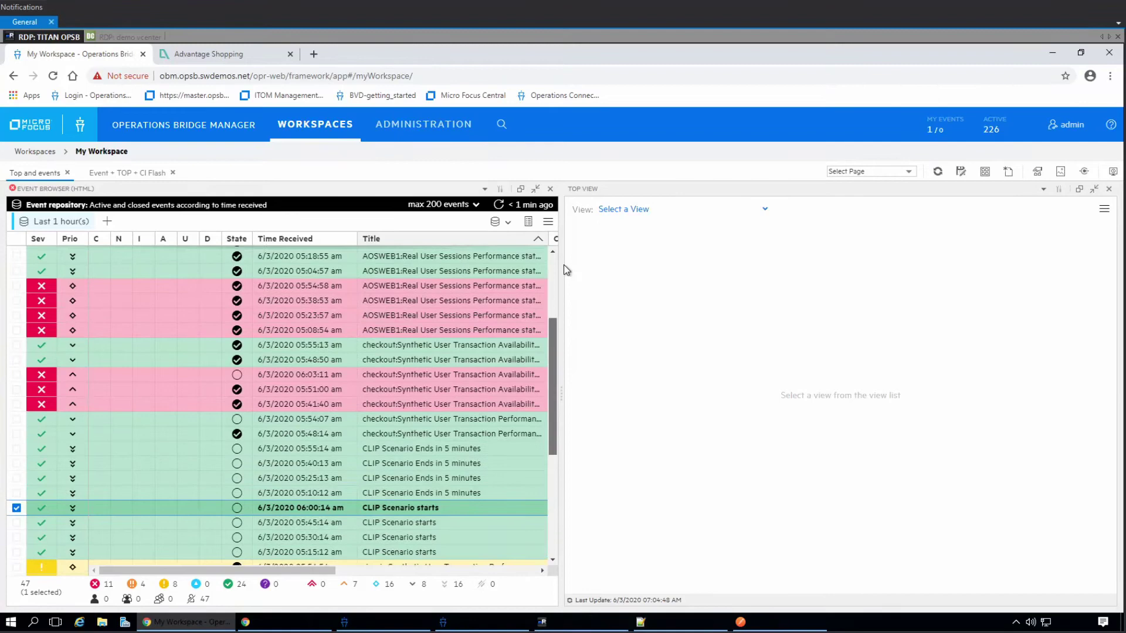
# Select the 05:42:41 AOS alert, go to Event + TOP + CI Flash, refresh, and open Closed Events Browser.
pyautogui.scroll(4, 554, 252)
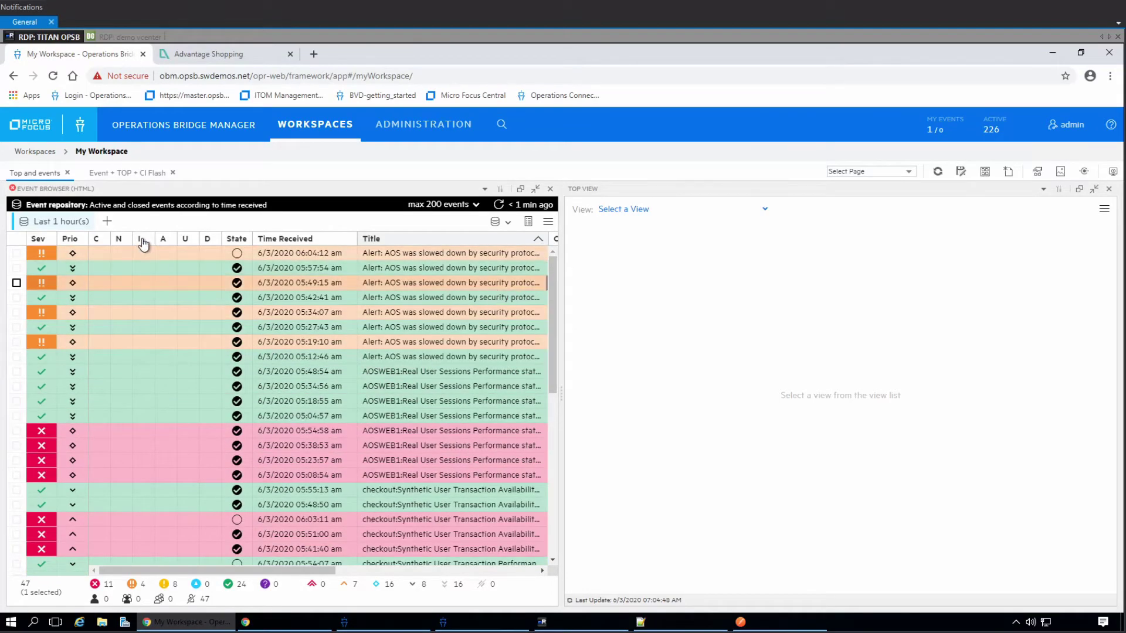
pyautogui.click(426, 300)
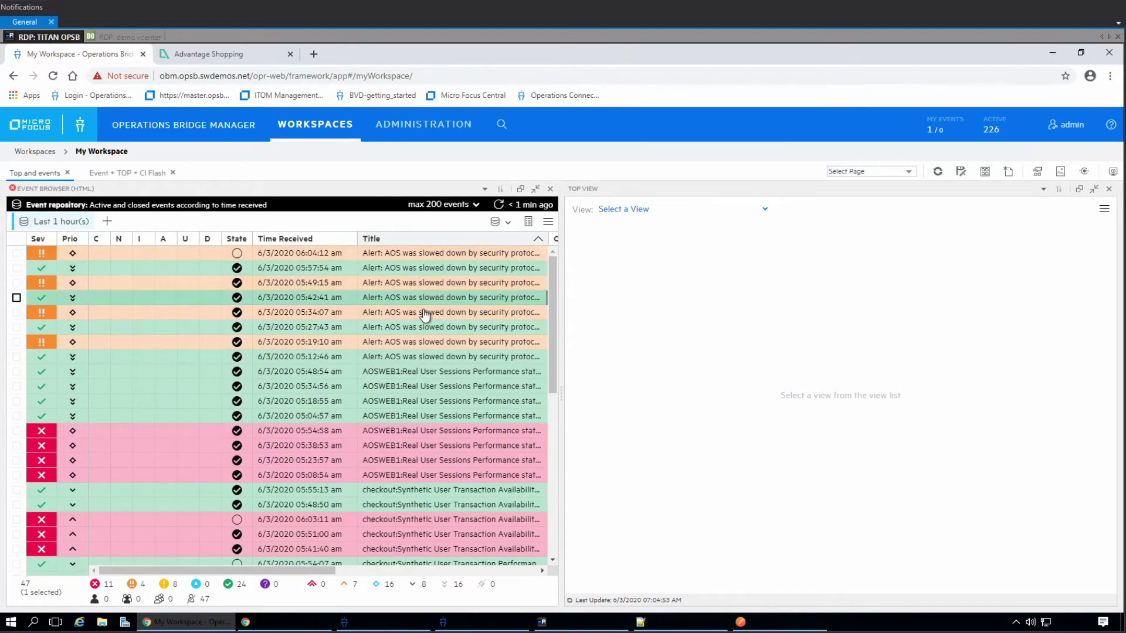
pyautogui.click(135, 172)
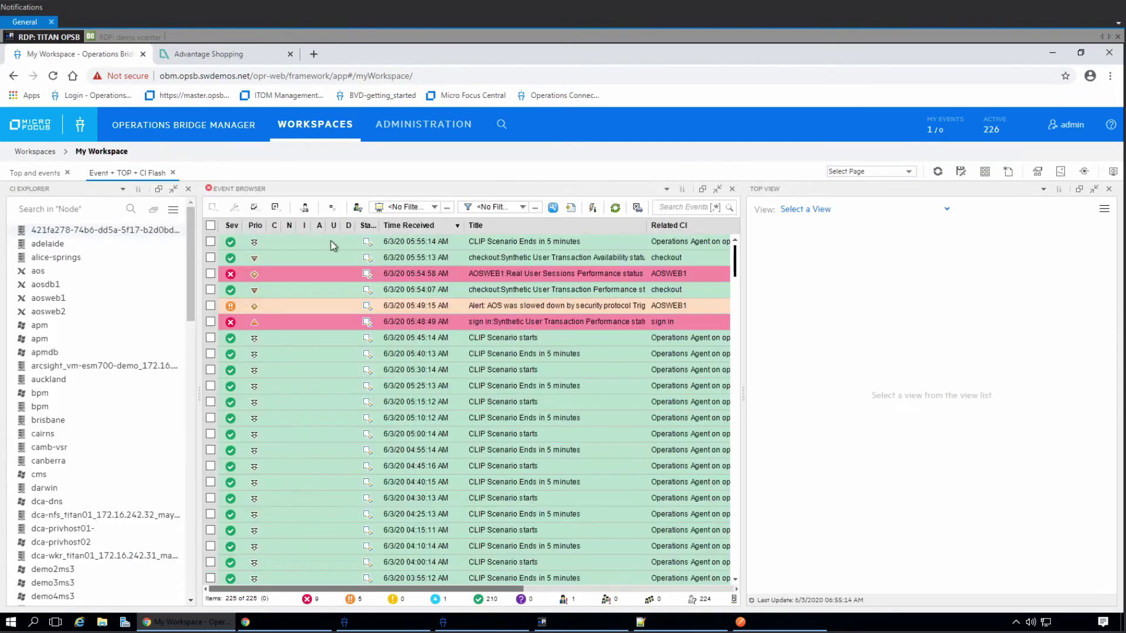
pyautogui.click(637, 208)
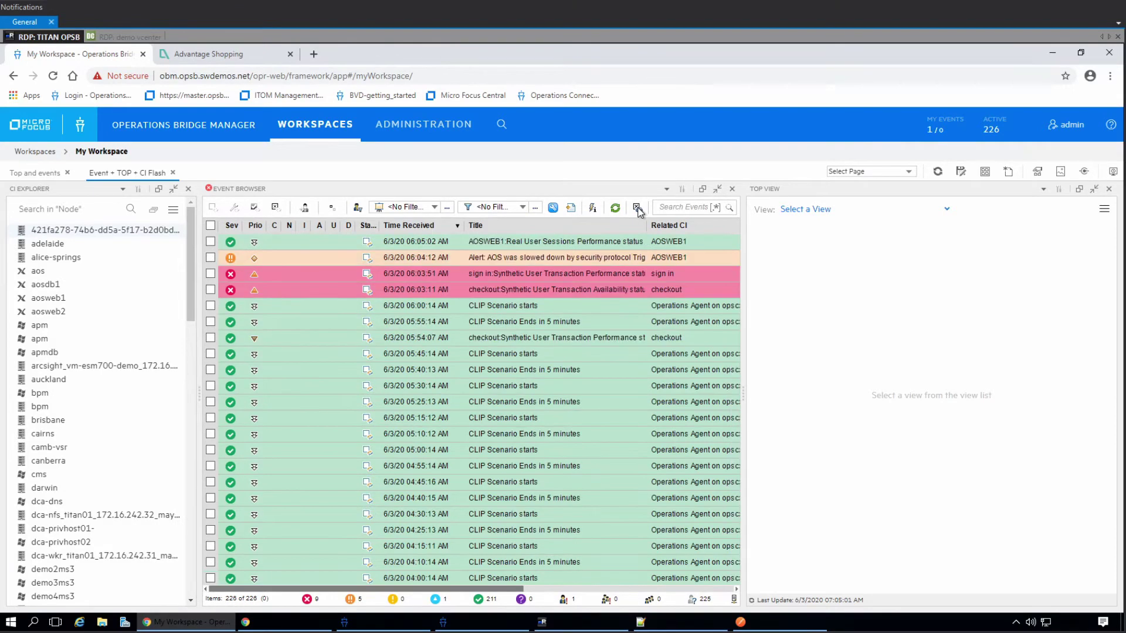
pyautogui.click(637, 208)
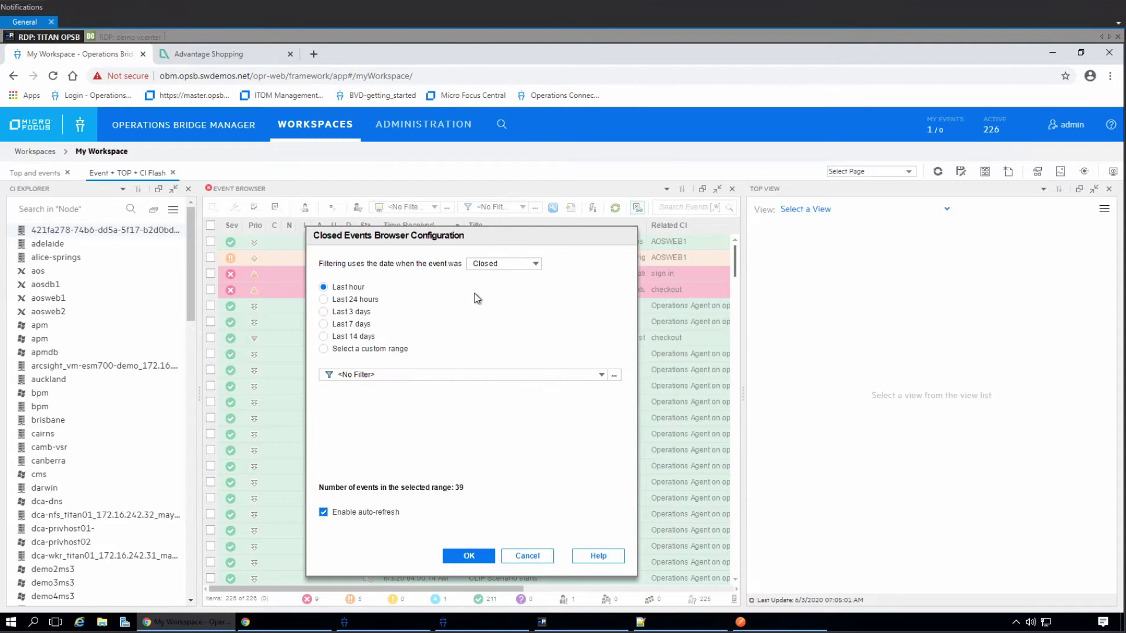
# Filter closed events by Received date over the last hour, including active events.
pyautogui.click(536, 265)
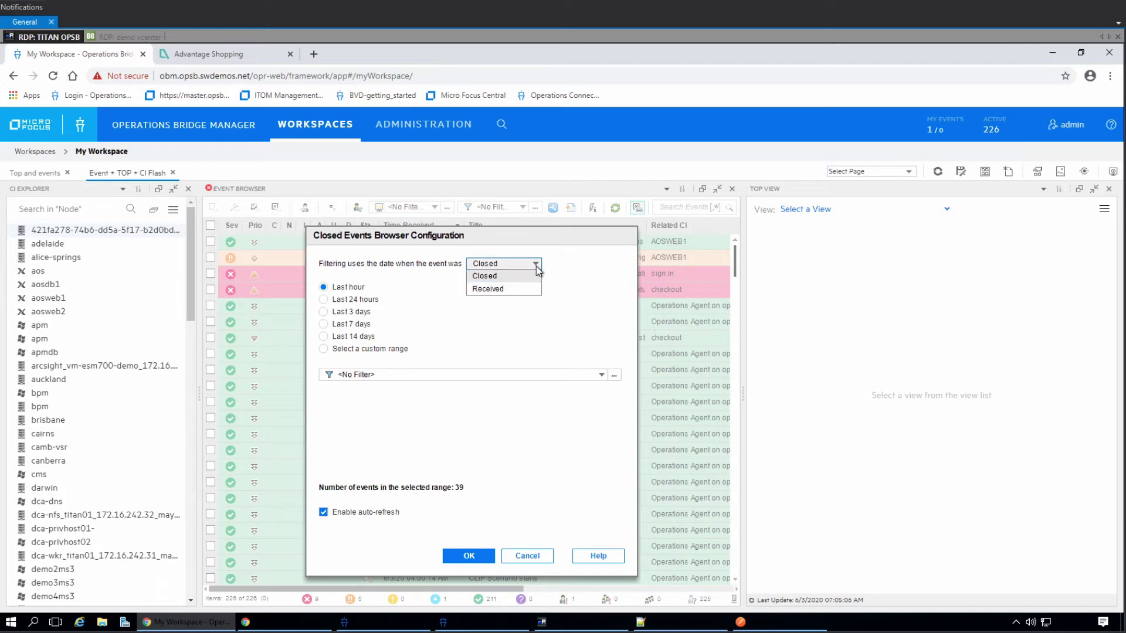
pyautogui.click(501, 290)
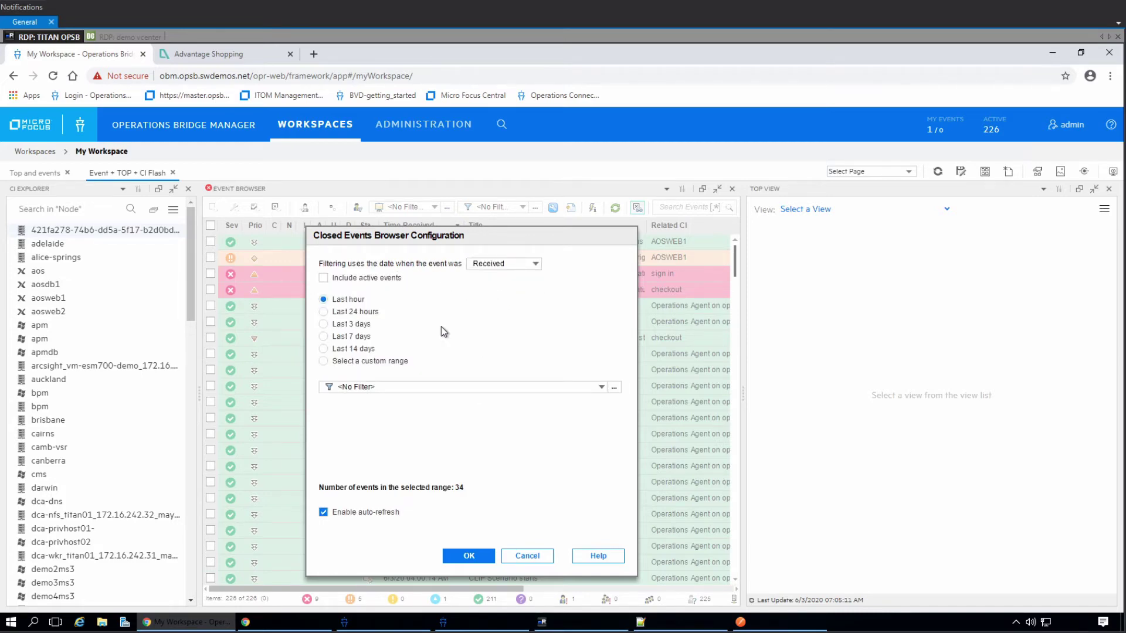
pyautogui.click(323, 277)
pyautogui.click(471, 557)
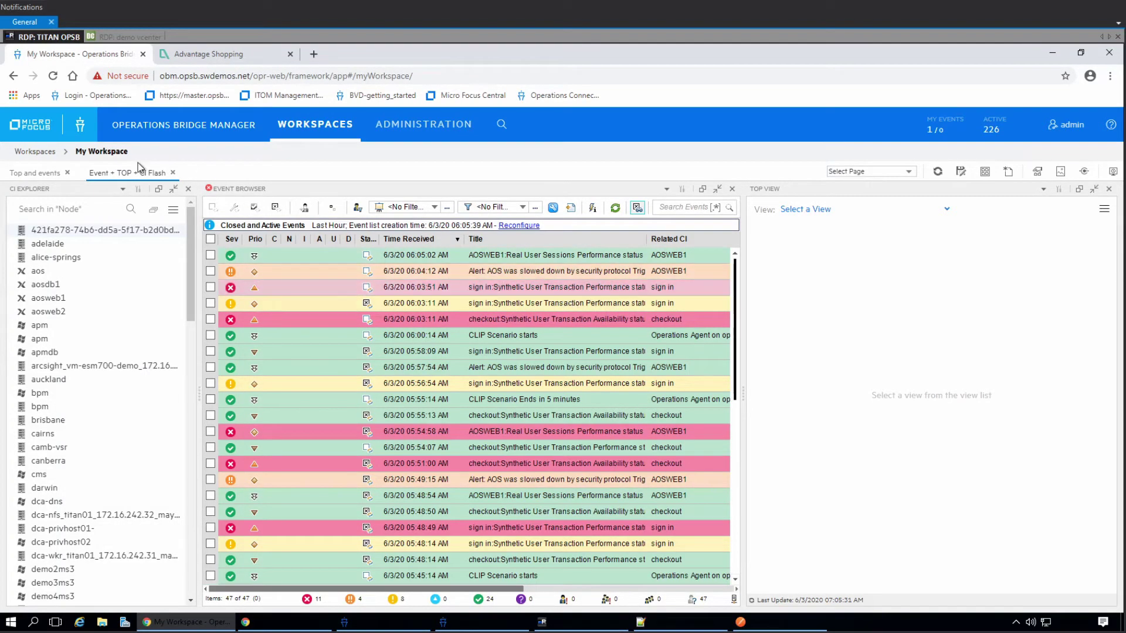
# Open the Top and events workspace to view the 47-event list with the 06:00:14 start event.
pyautogui.click(49, 173)
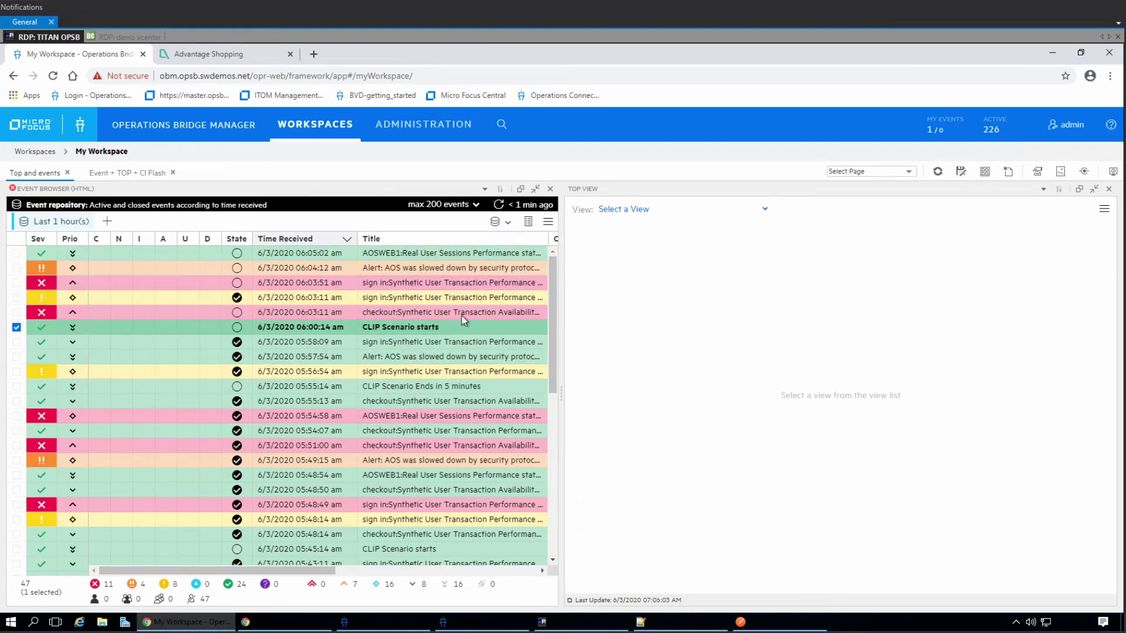
# Select all 47 events, close them with Close and Reset HI, then return to Event + TOP + CI Flash.
pyautogui.click(437, 314)
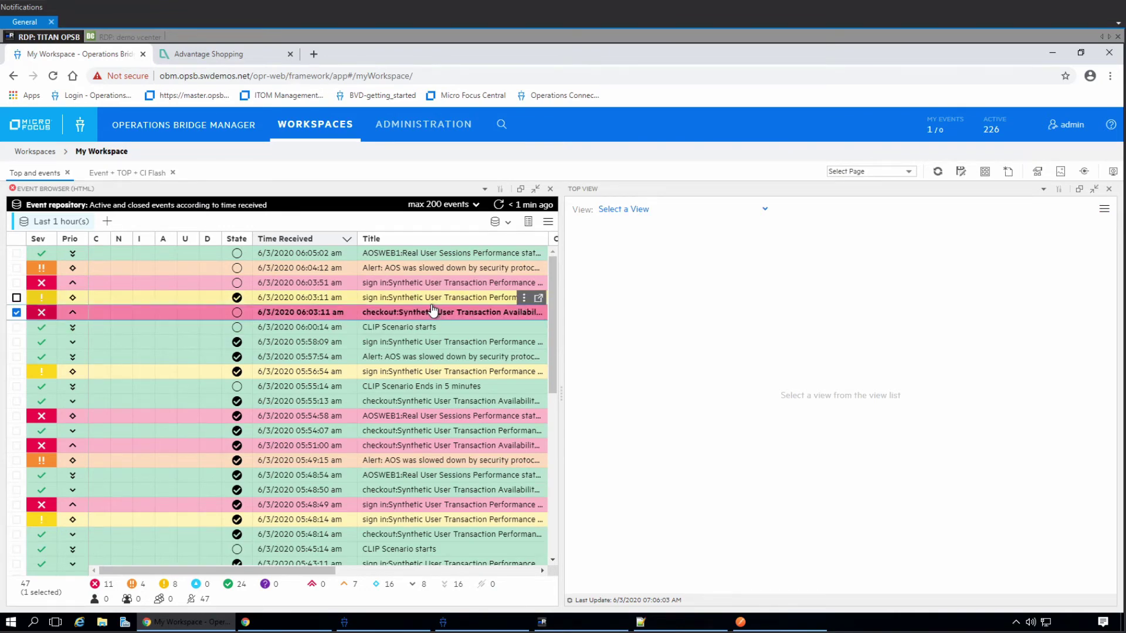
pyautogui.hotkey('ctrl', 'a')
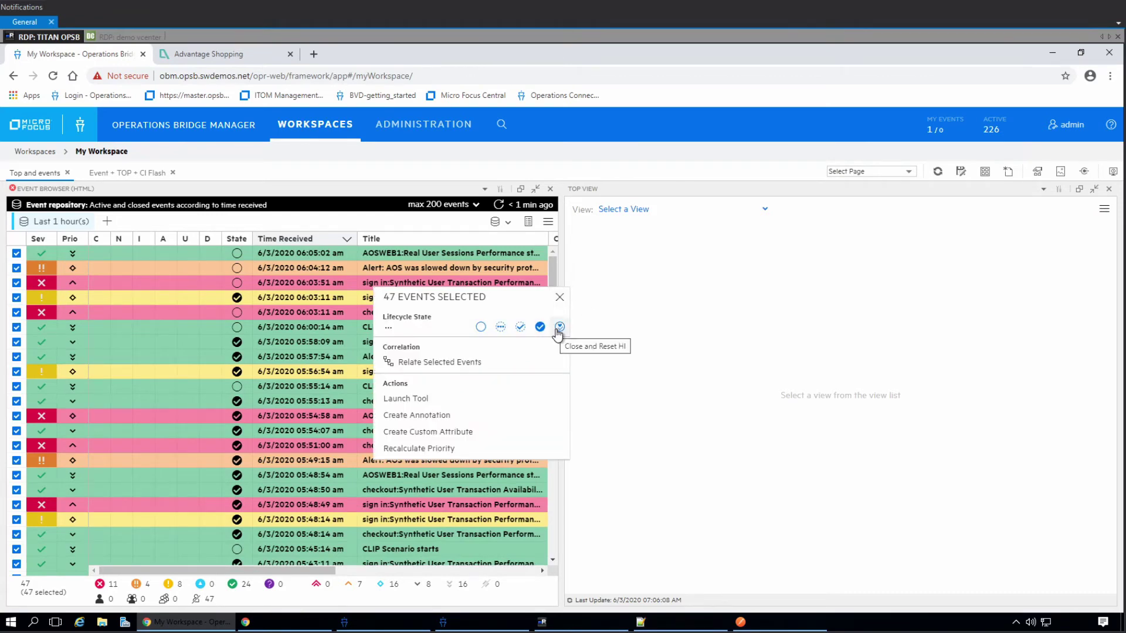
pyautogui.click(557, 327)
pyautogui.click(403, 279)
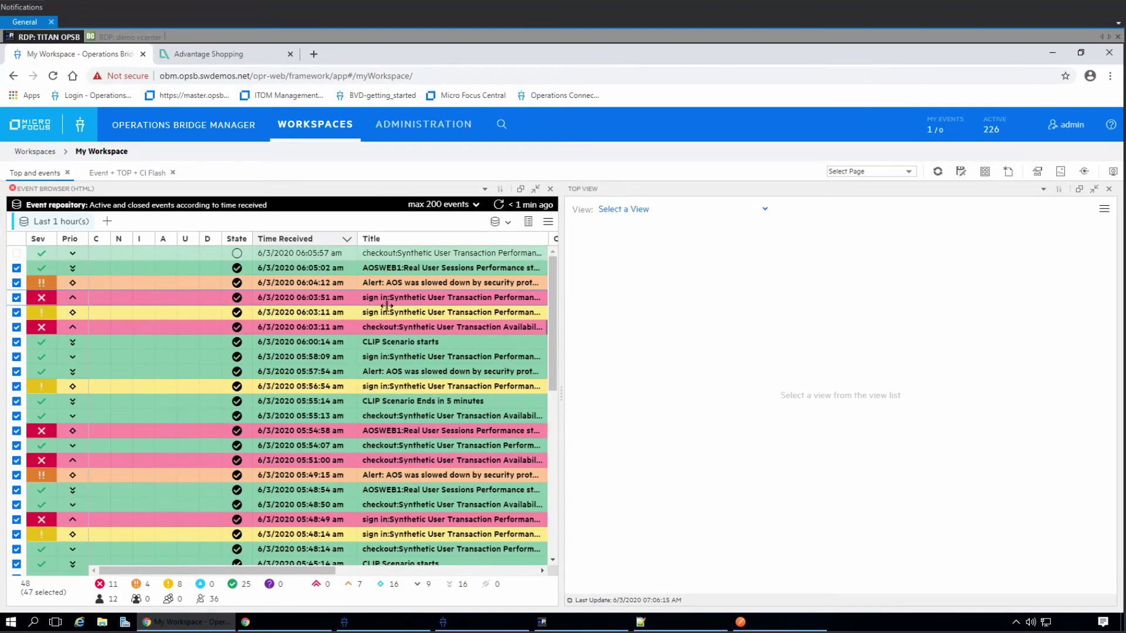
pyautogui.click(147, 175)
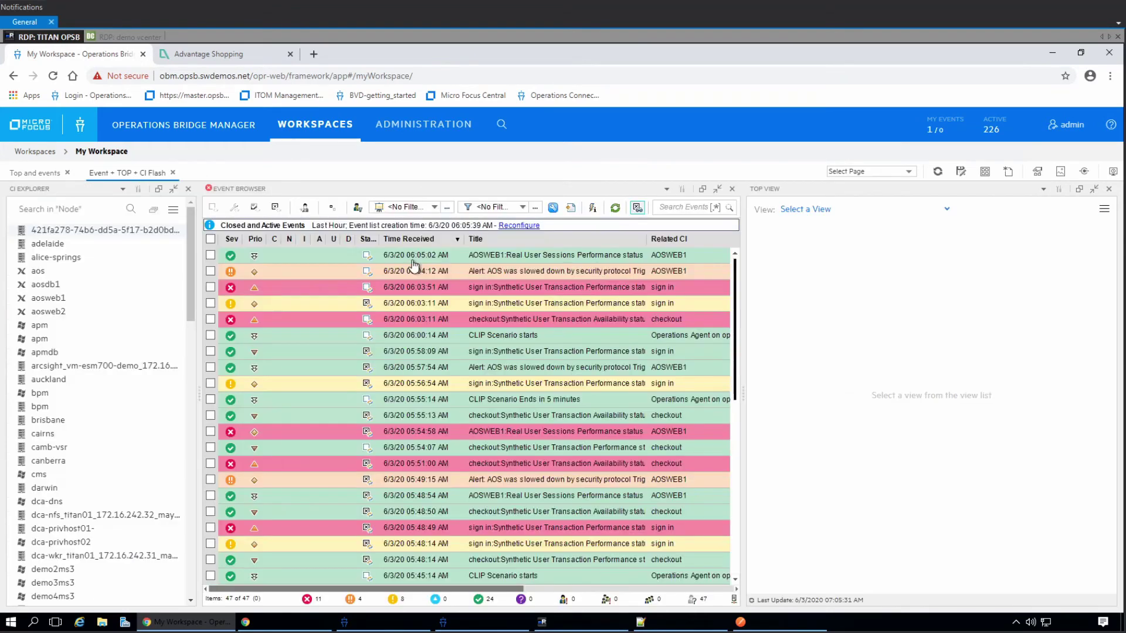
# Turn on automatic refresh of the event list and check the system time against the CLIP Scenario starts event.
pyautogui.click(615, 210)
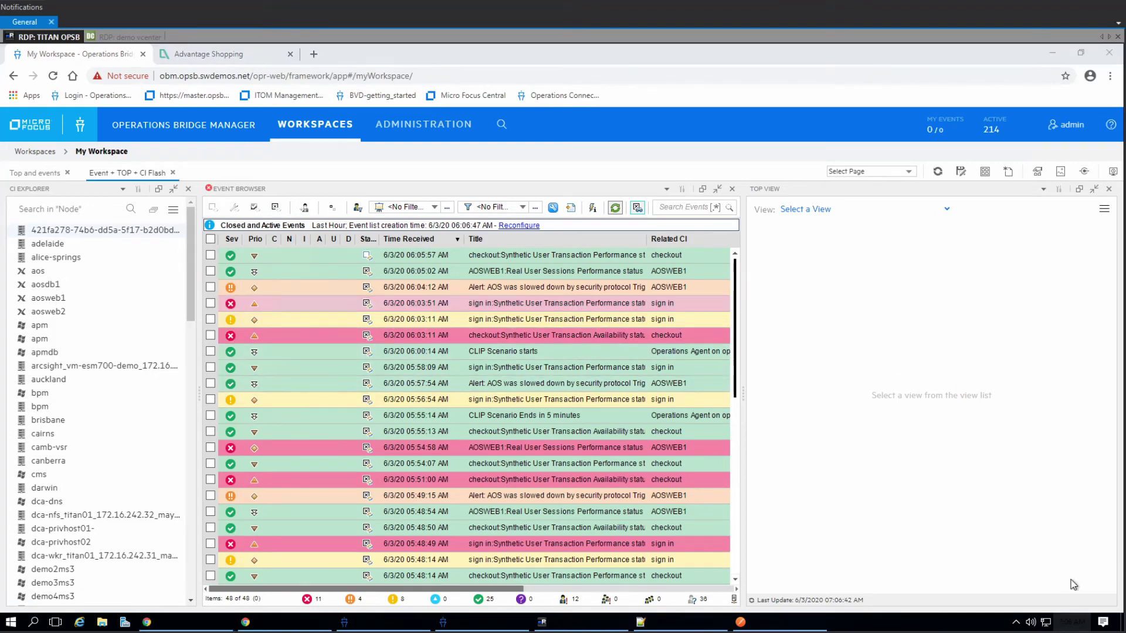
pyautogui.click(1071, 621)
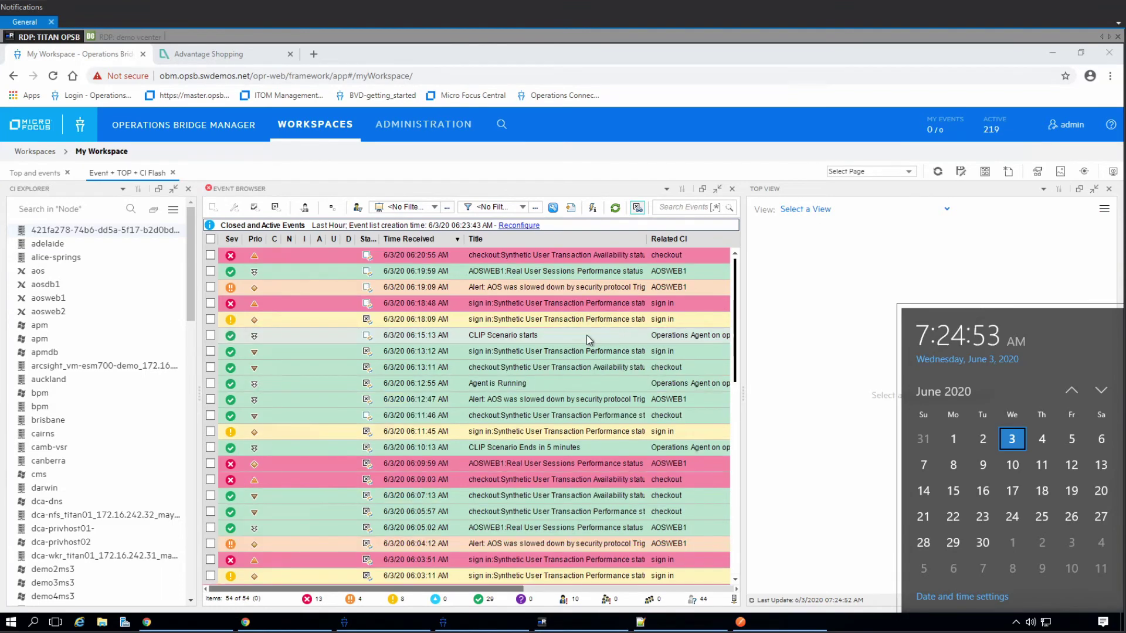
pyautogui.click(552, 332)
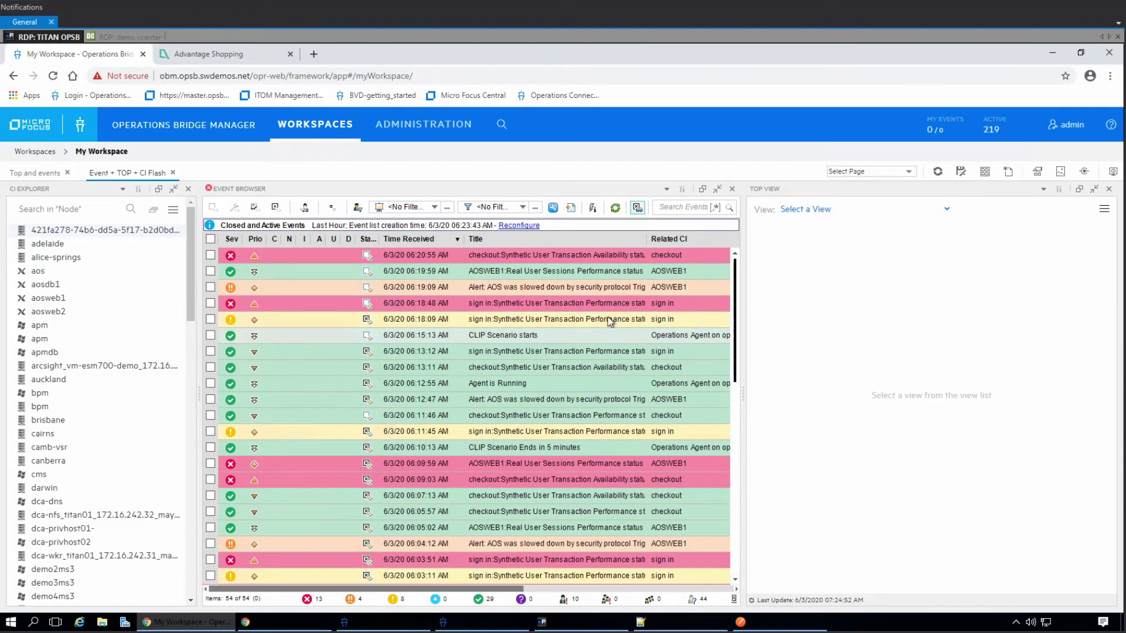
pyautogui.click(1073, 621)
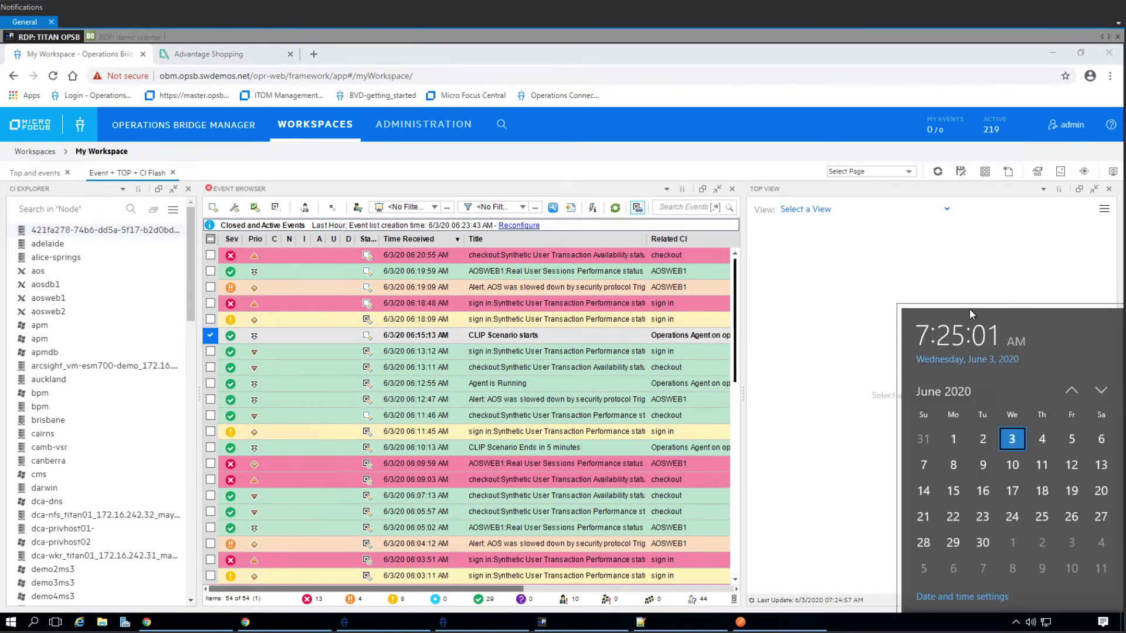
# Refresh the list, select the new CLIP Scenario Ends in 5 minutes event, and open Top and events.
pyautogui.click(616, 207)
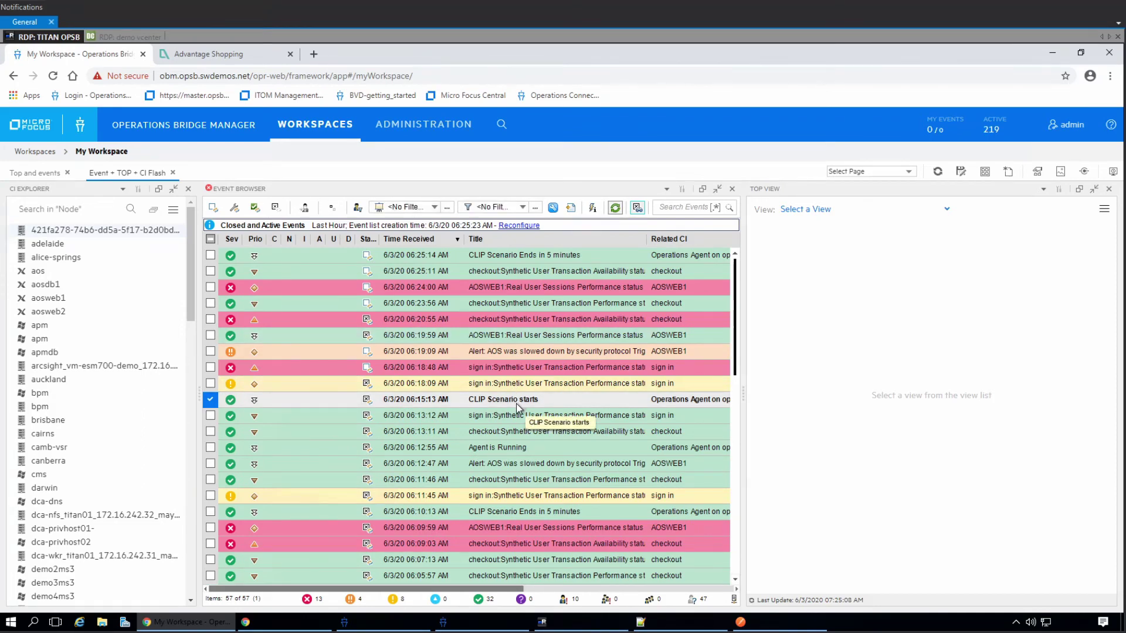
pyautogui.click(516, 254)
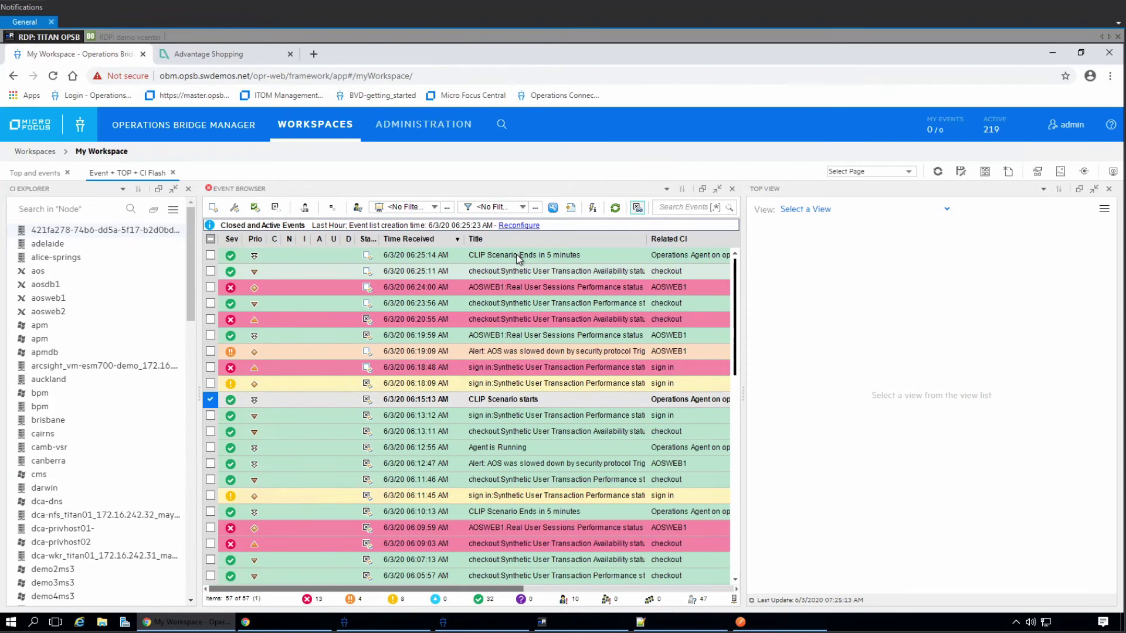
pyautogui.click(32, 173)
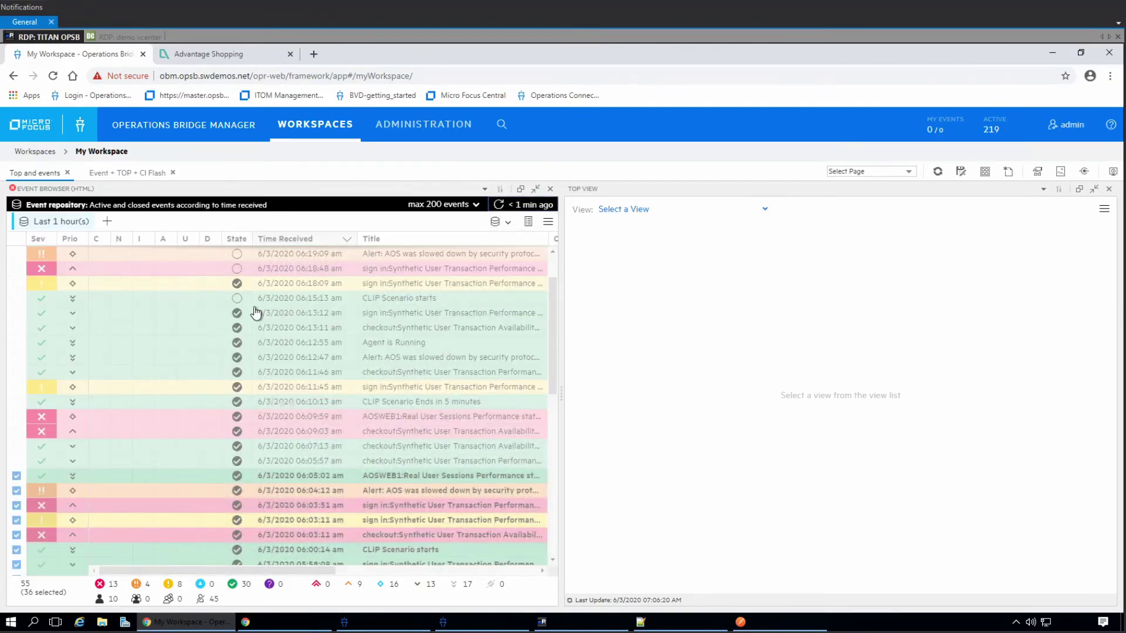
# Select only the CLIP Scenario Ends in 5 minutes event so the repository list refreshes to 56 events.
pyautogui.click(419, 290)
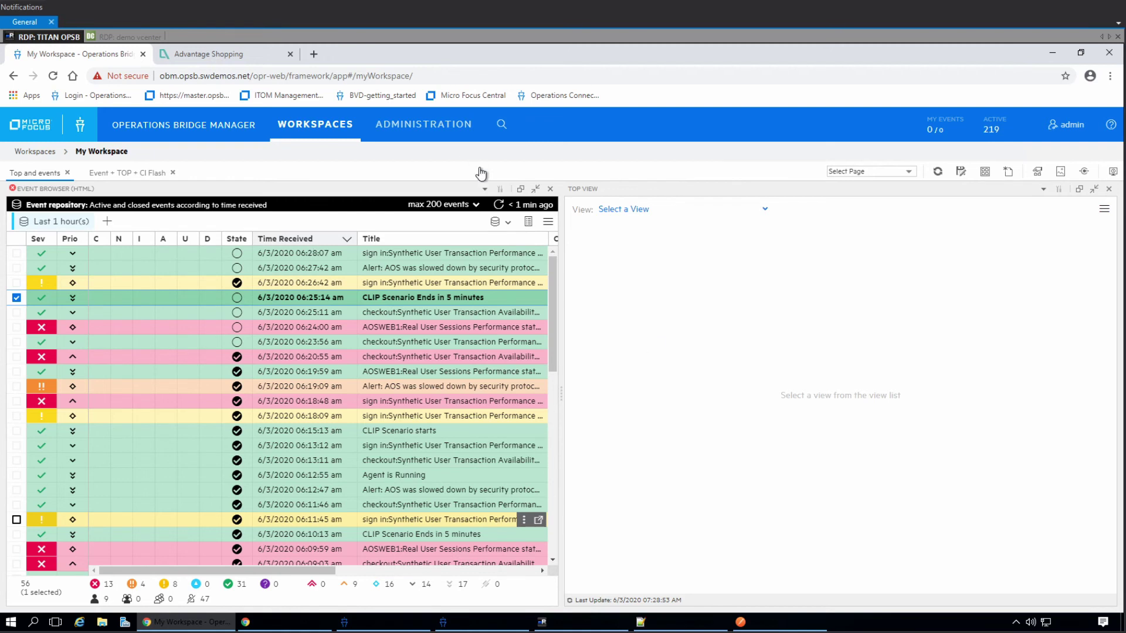
# Switch the event browser from the repository to Active Events and find the 06:25:14 CLIP Scenario Ends event.
pyautogui.click(509, 223)
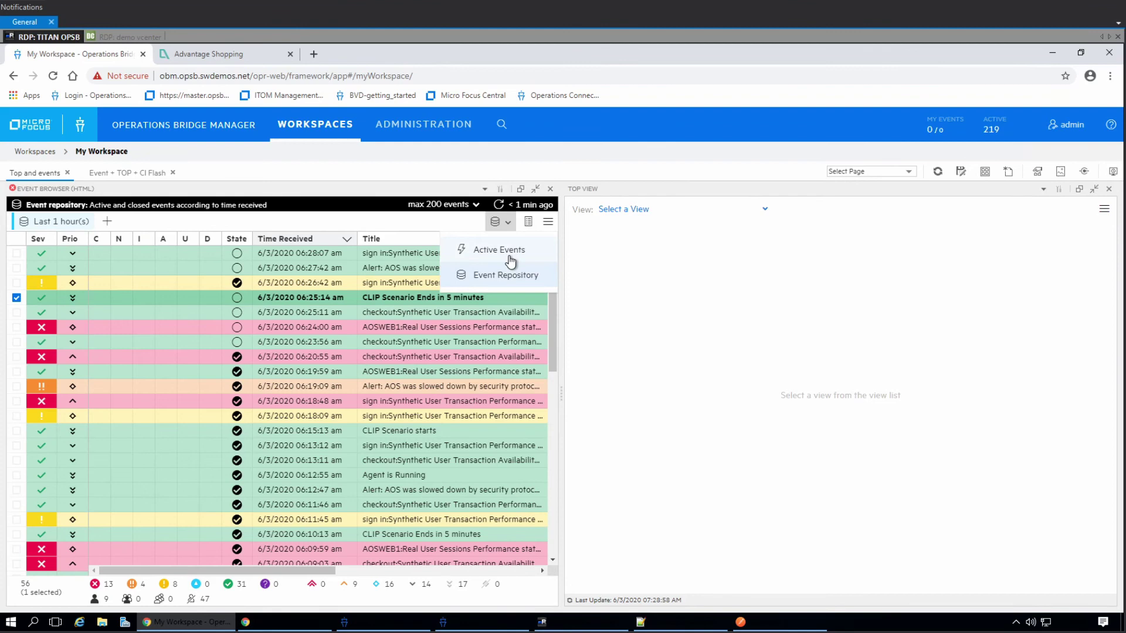
pyautogui.click(510, 250)
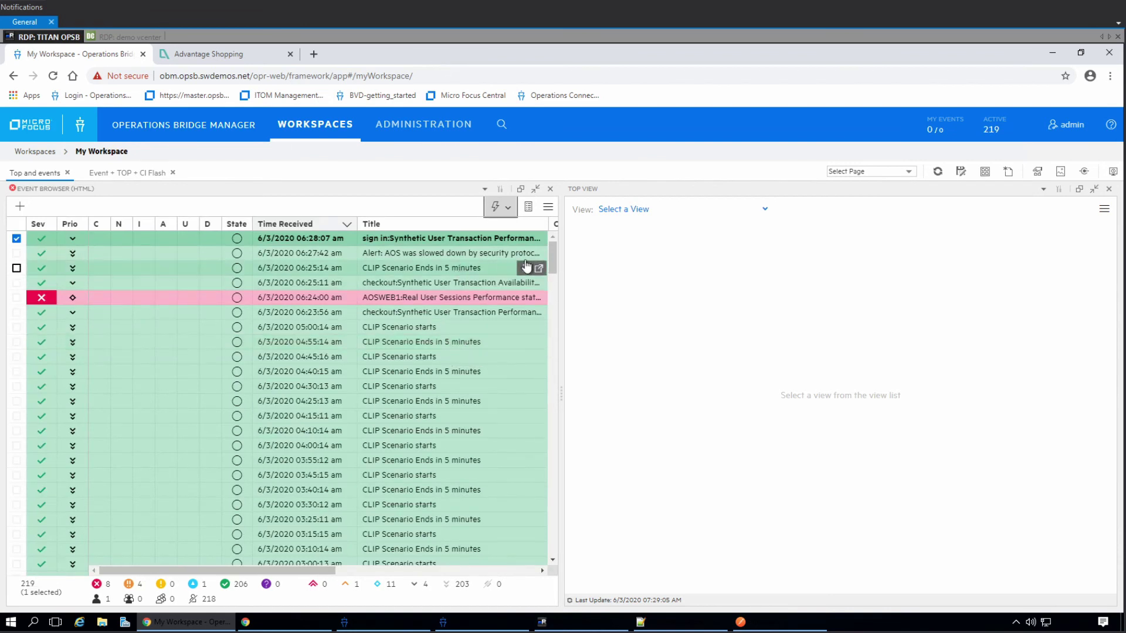
pyautogui.click(540, 268)
pyautogui.scroll(-20, 533, 395)
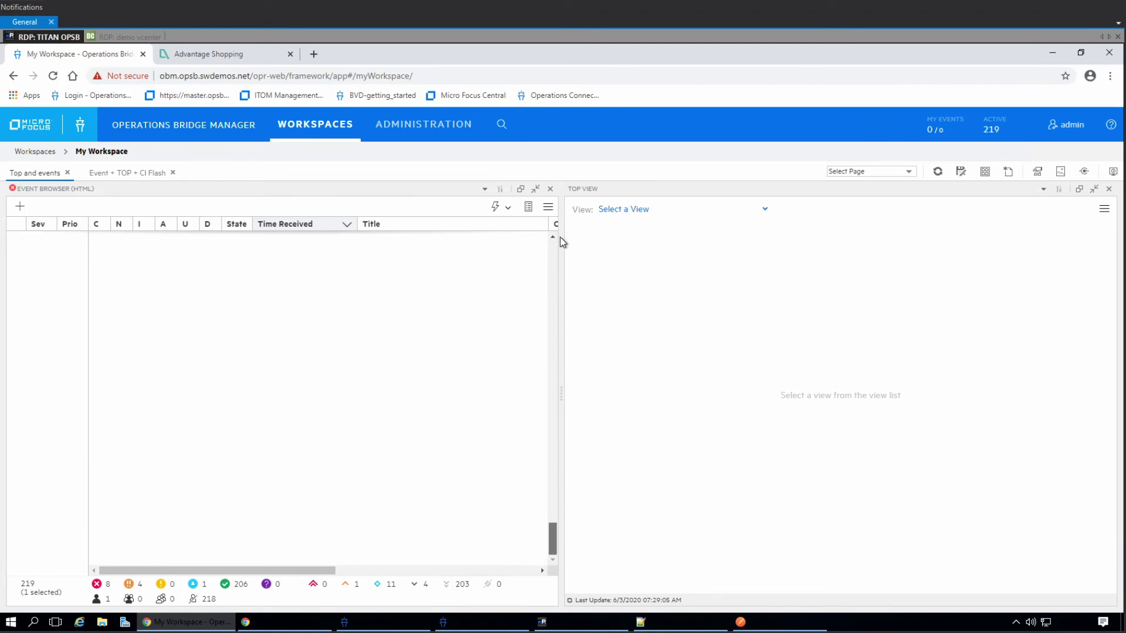
pyautogui.scroll(20, 556, 238)
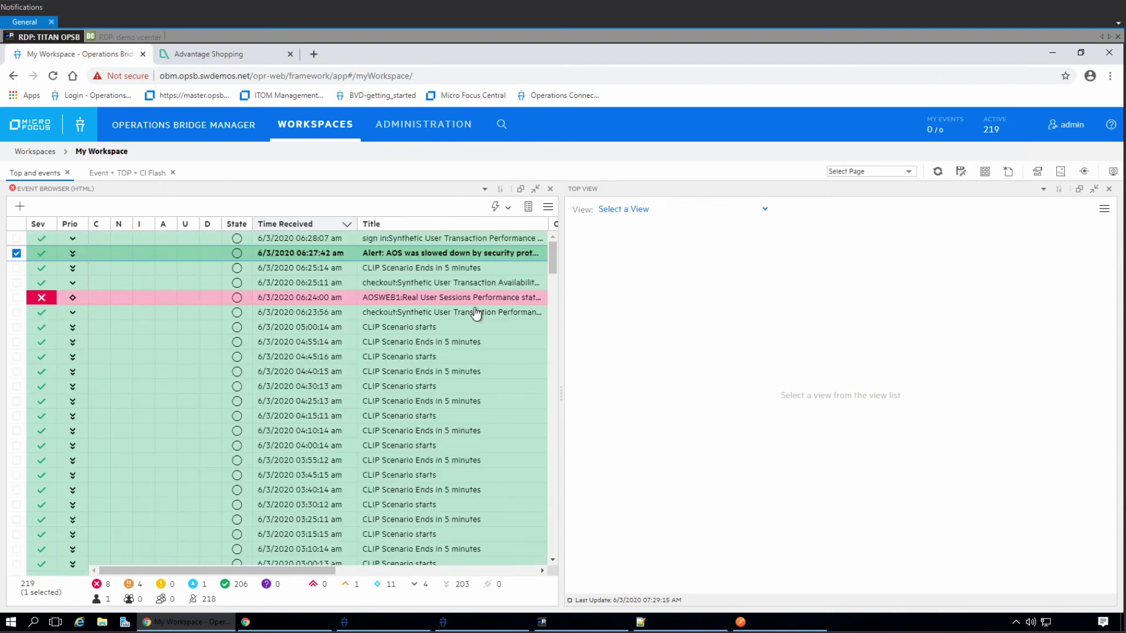
# Compare the 05:00:14 CLIP Scenario starts and 06:25:14 Ends events against the current system time.
pyautogui.click(437, 269)
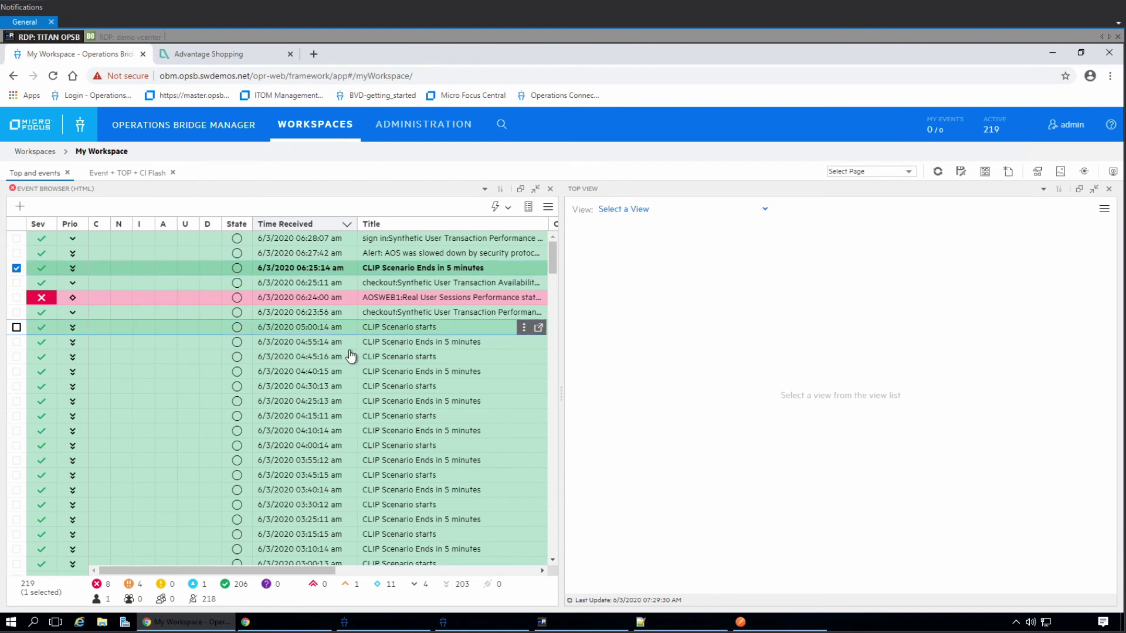
pyautogui.click(381, 327)
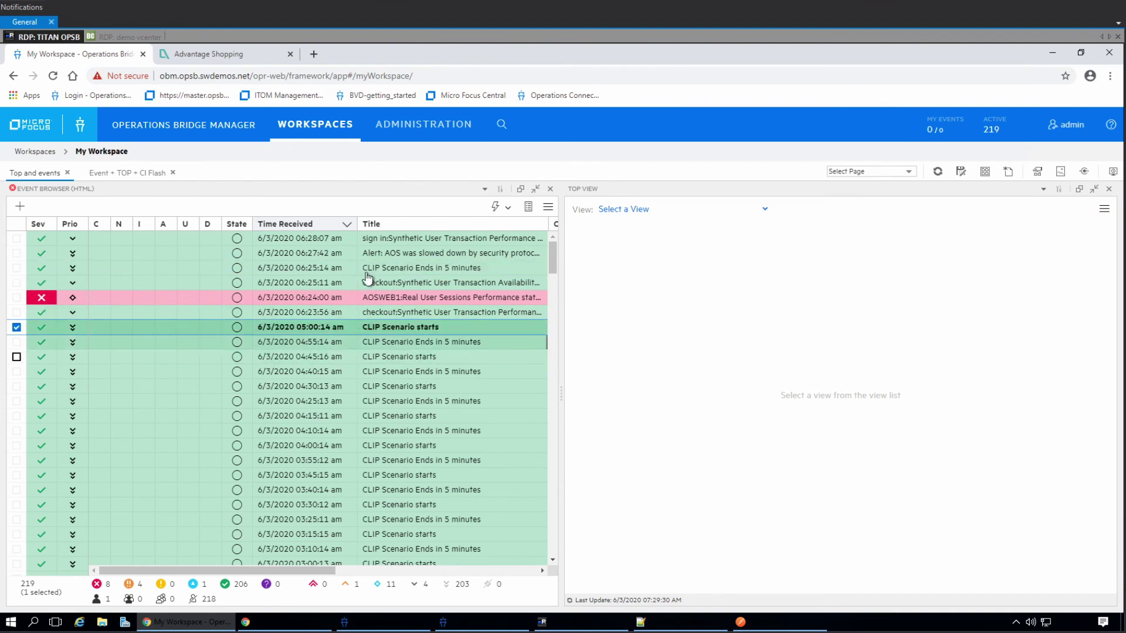
pyautogui.click(396, 271)
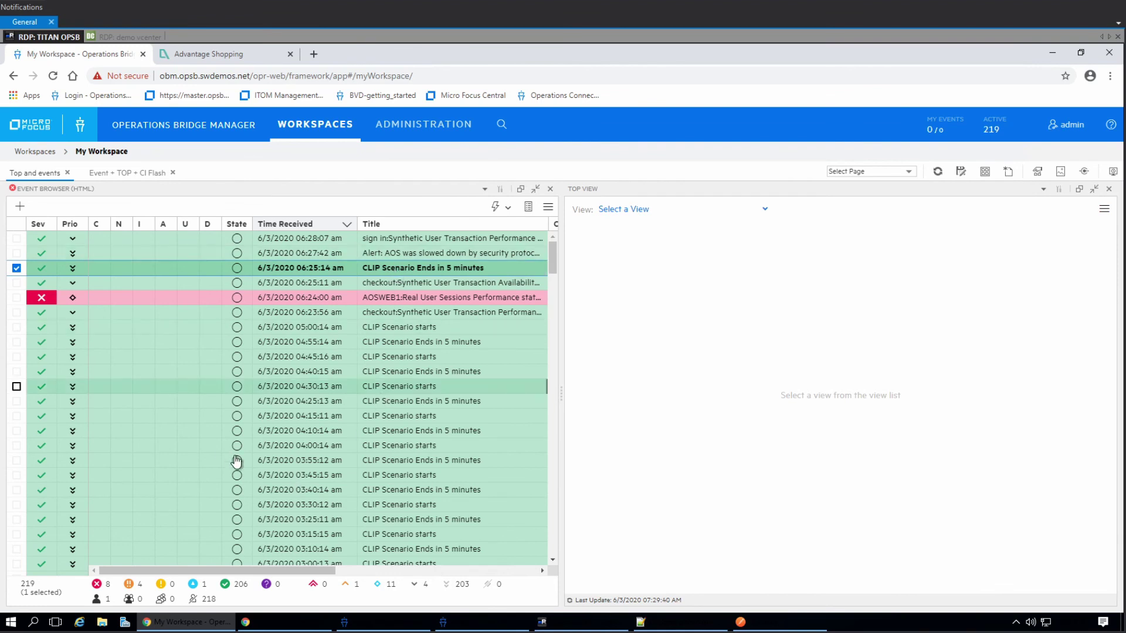
pyautogui.click(1069, 628)
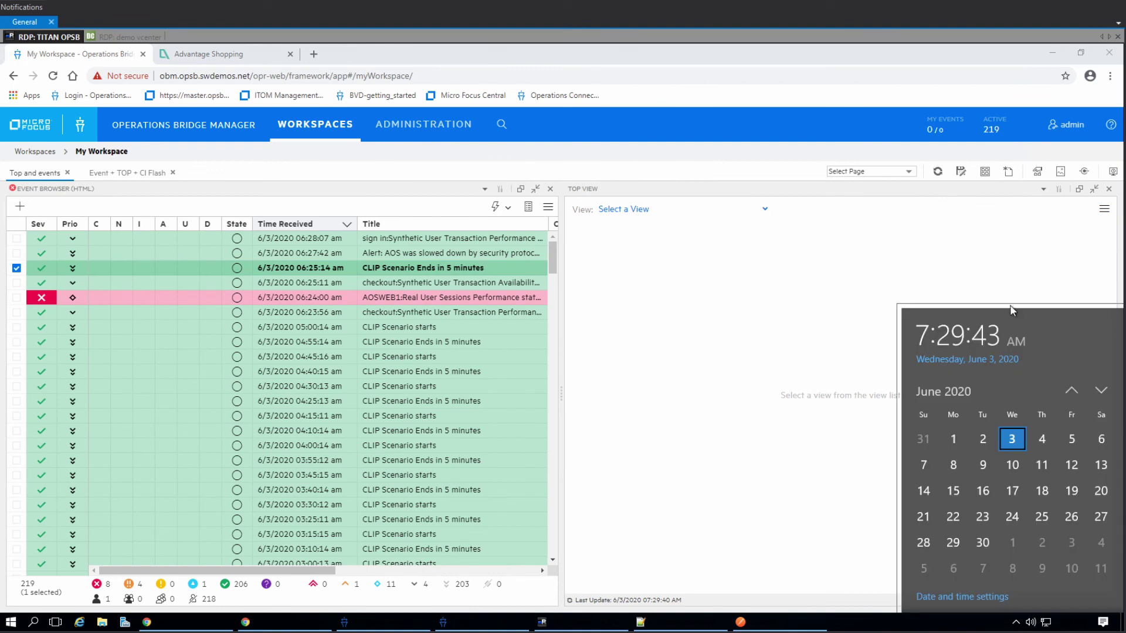